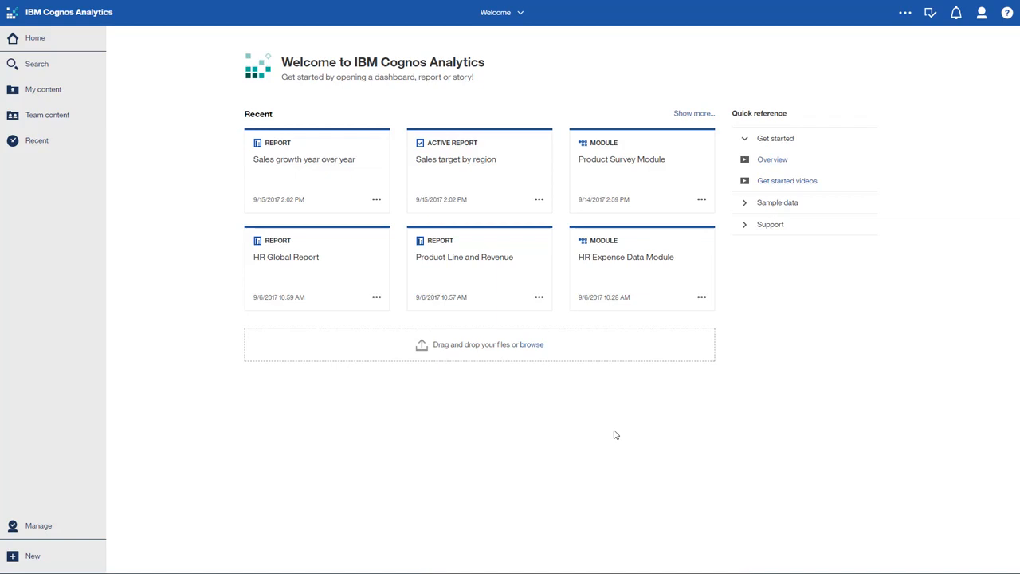
- Open the Sales target by region report, view its Asia Pacific and Central Europe data, and return to the home page
left_click(483, 160)
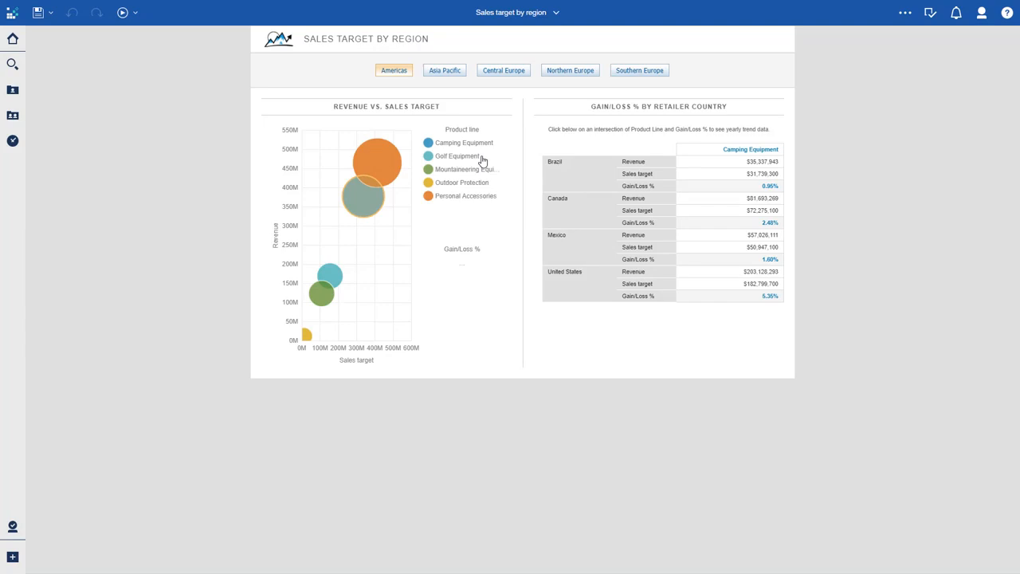
left_click(449, 72)
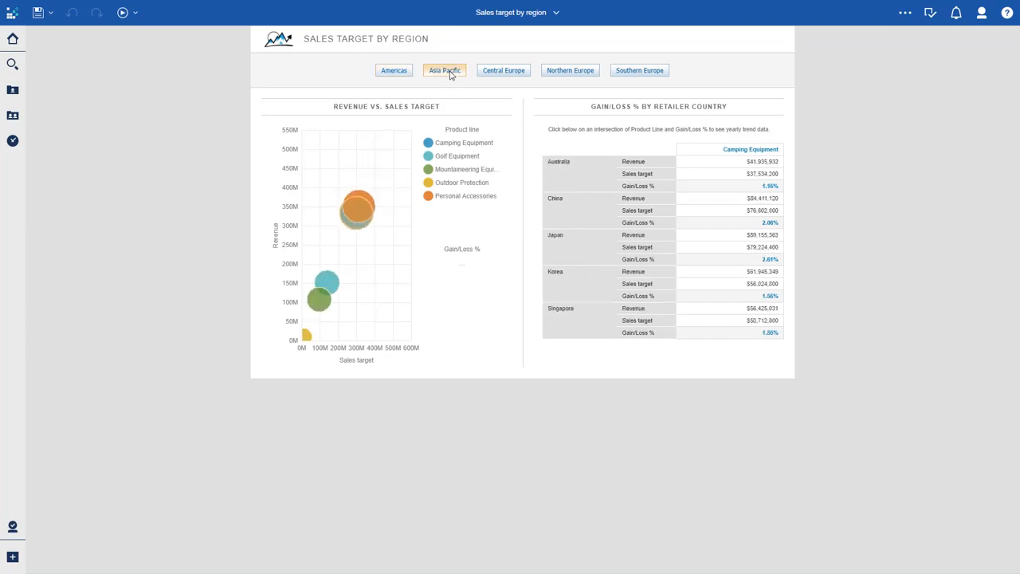
left_click(517, 72)
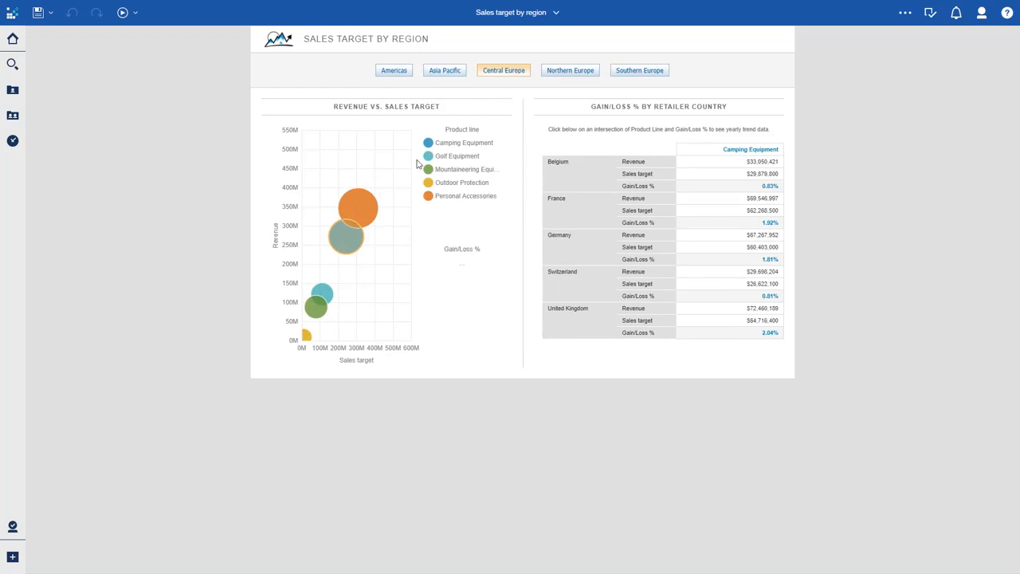
left_click(13, 39)
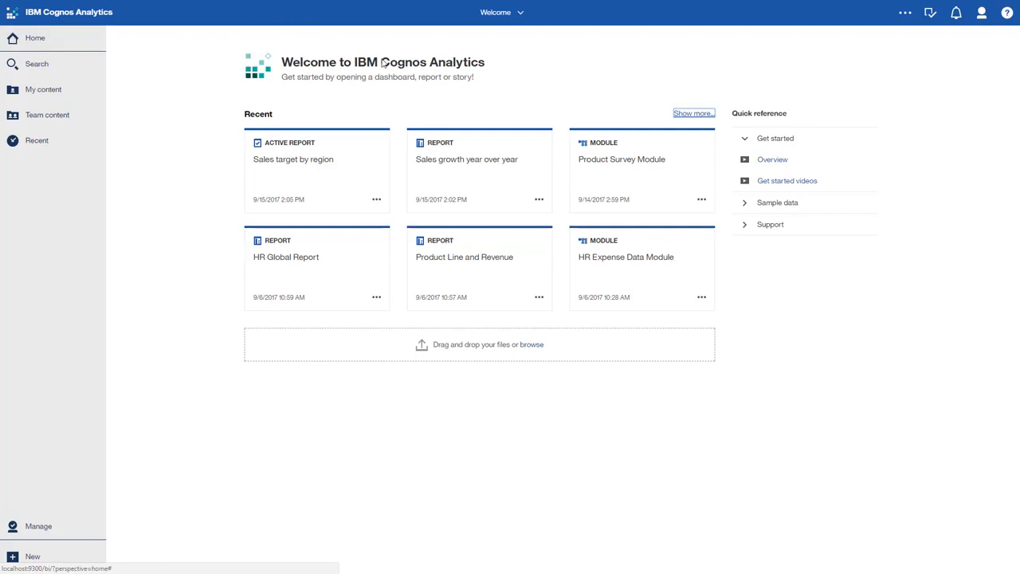
- Open the Sales growth year over year report and group its list by Product Line and Product Type
left_click(455, 149)
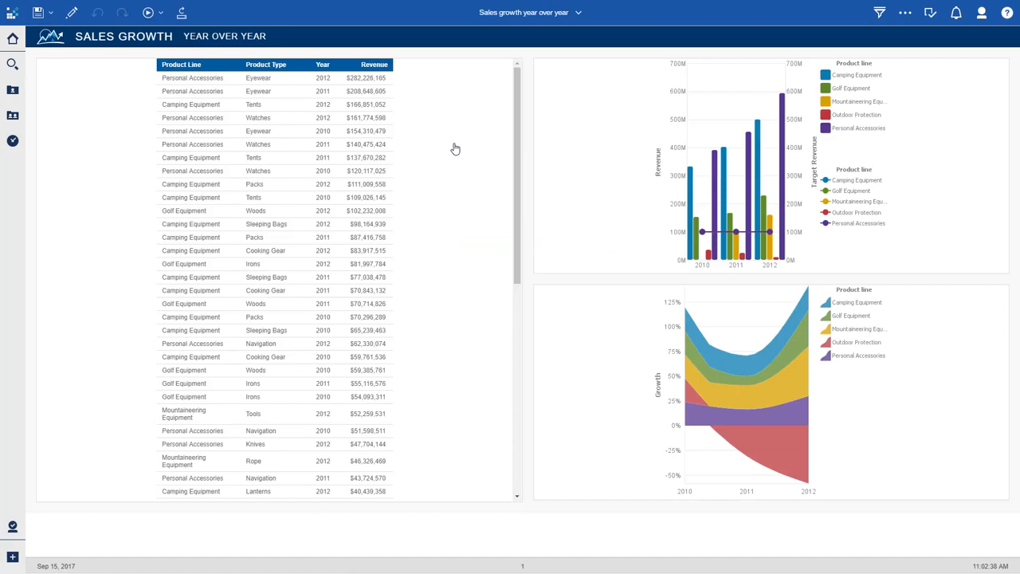
left_click(185, 104)
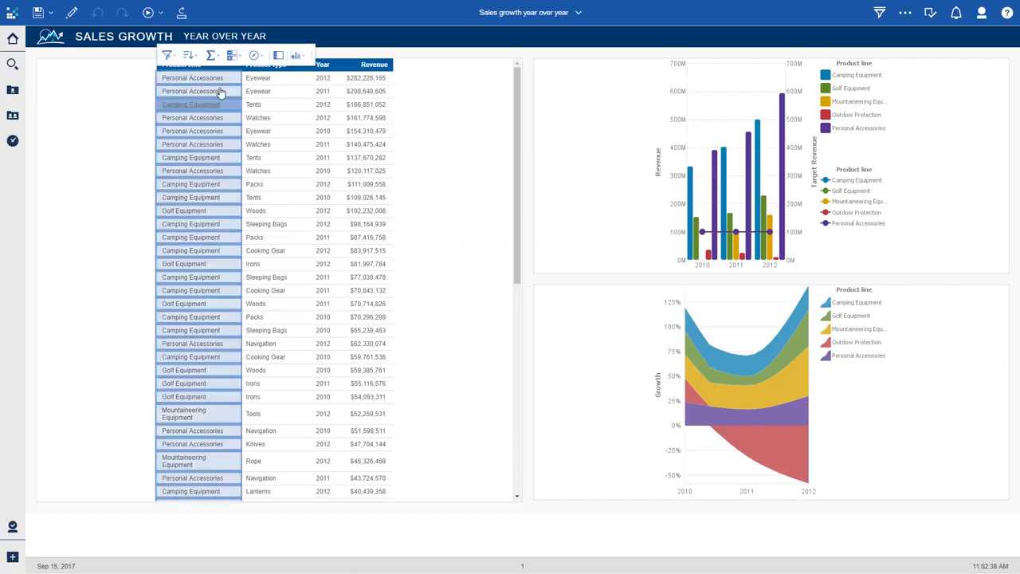
left_click(278, 56)
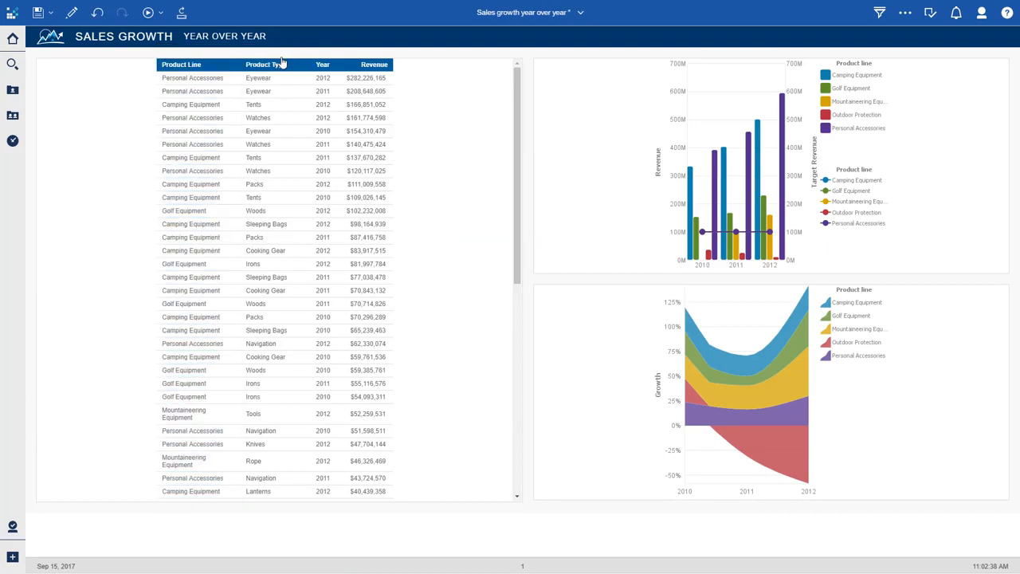
left_click(272, 94)
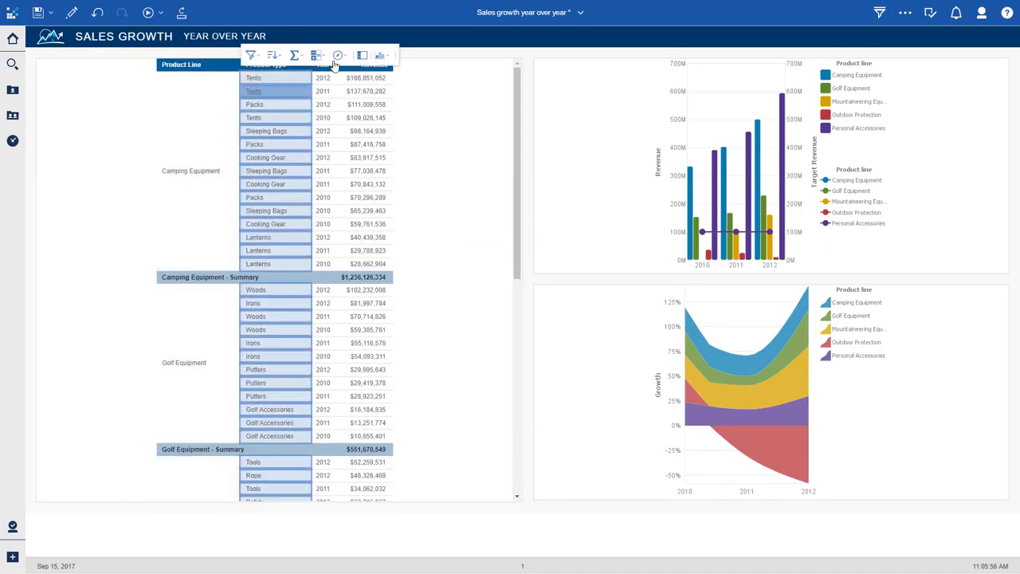
left_click(362, 55)
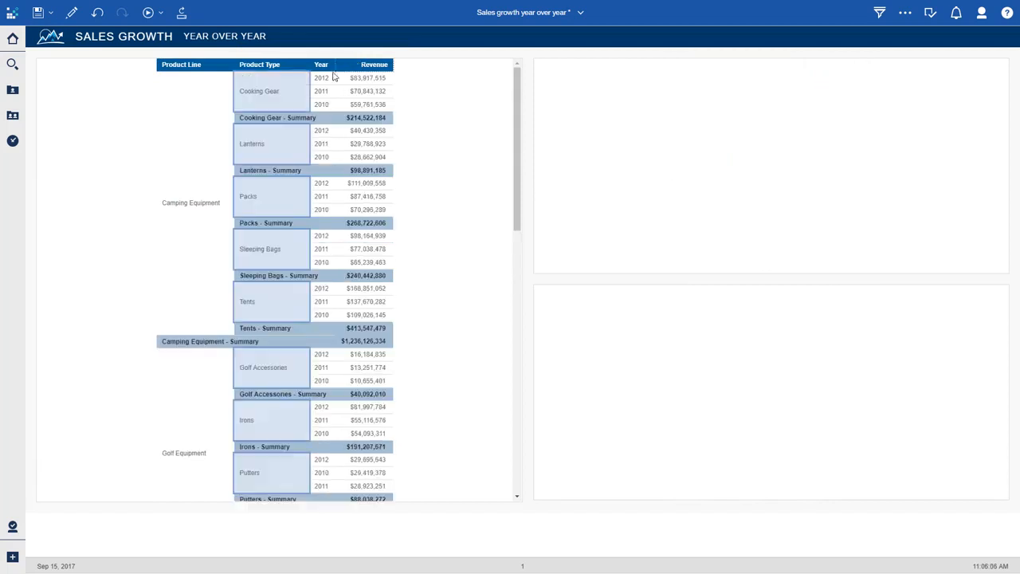
- Sort the list's Year column in ascending order
left_click(334, 76)
left_click(340, 56)
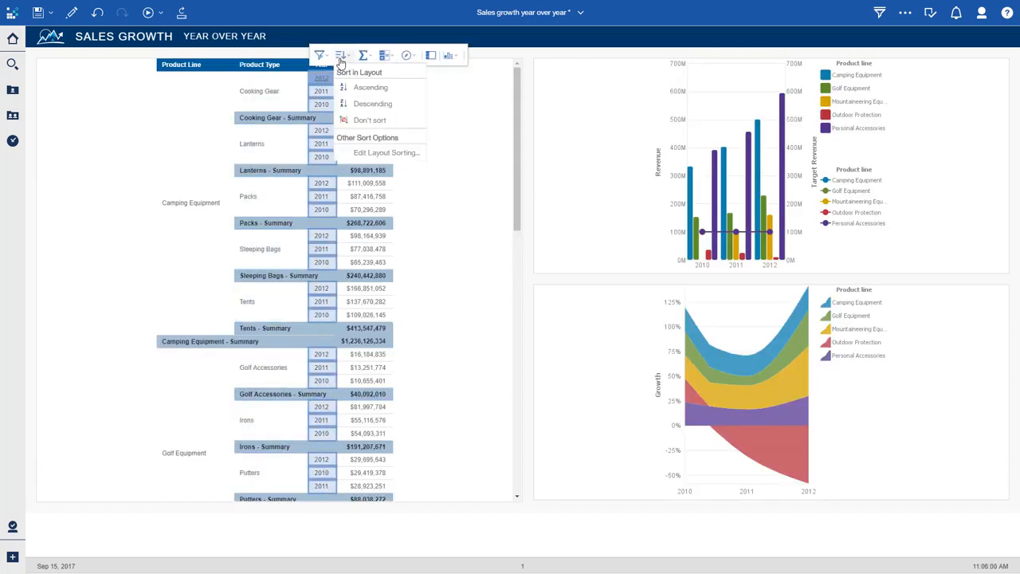
left_click(368, 87)
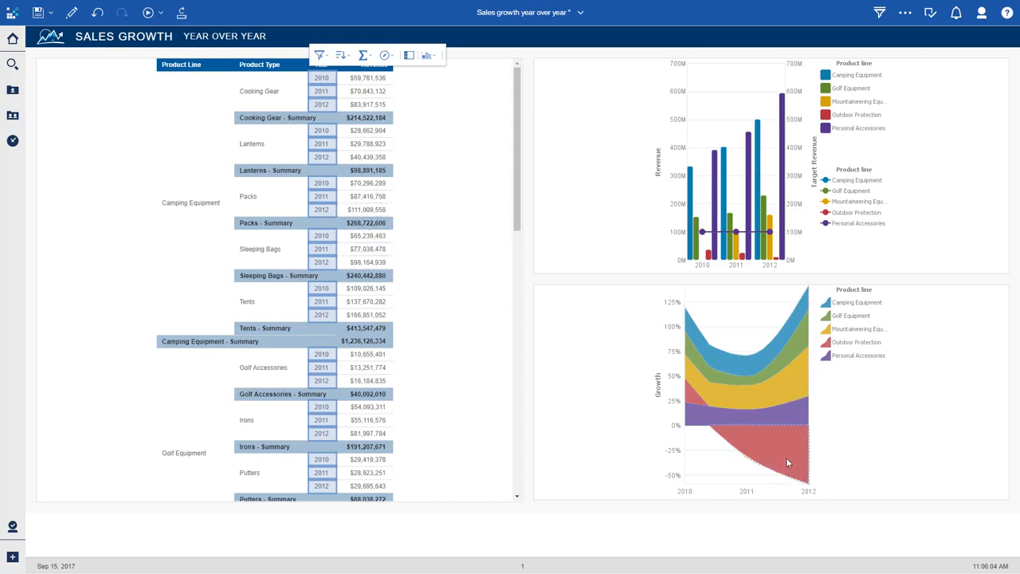
- Filter the report to include only the Outdoor Protection product line
mouse_move(779, 458)
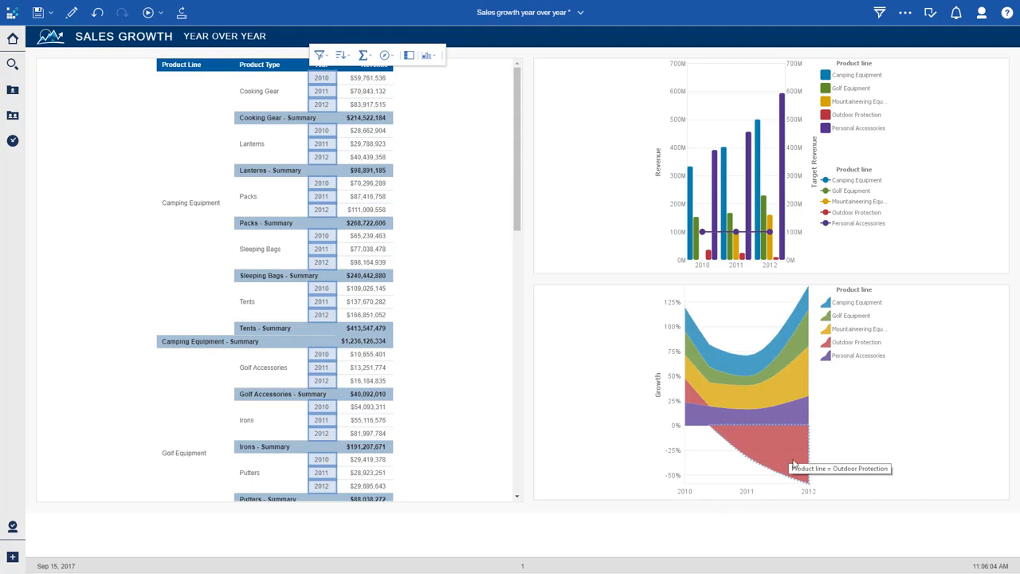
scroll(446, 353, "down", 10)
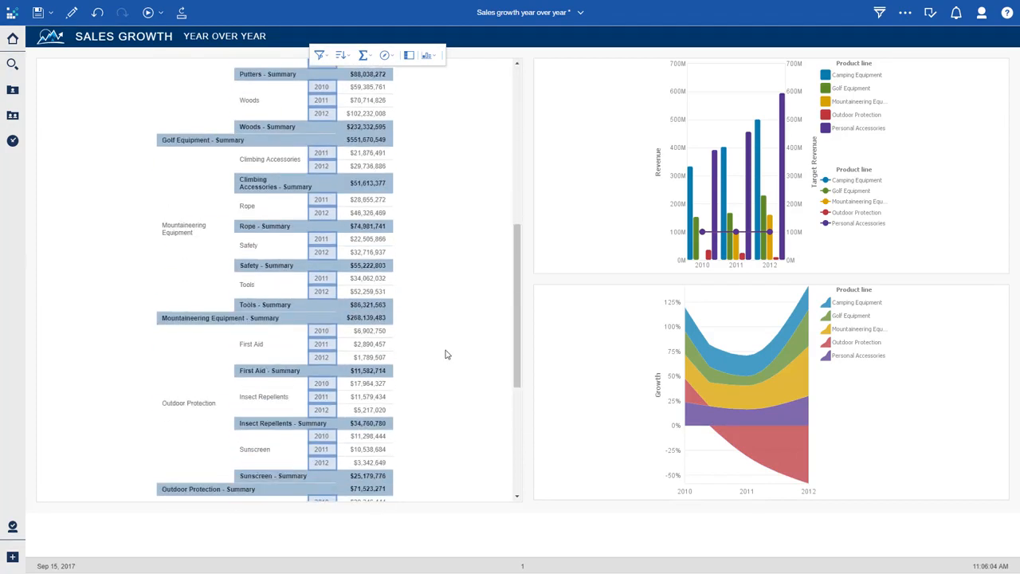
left_click(170, 136)
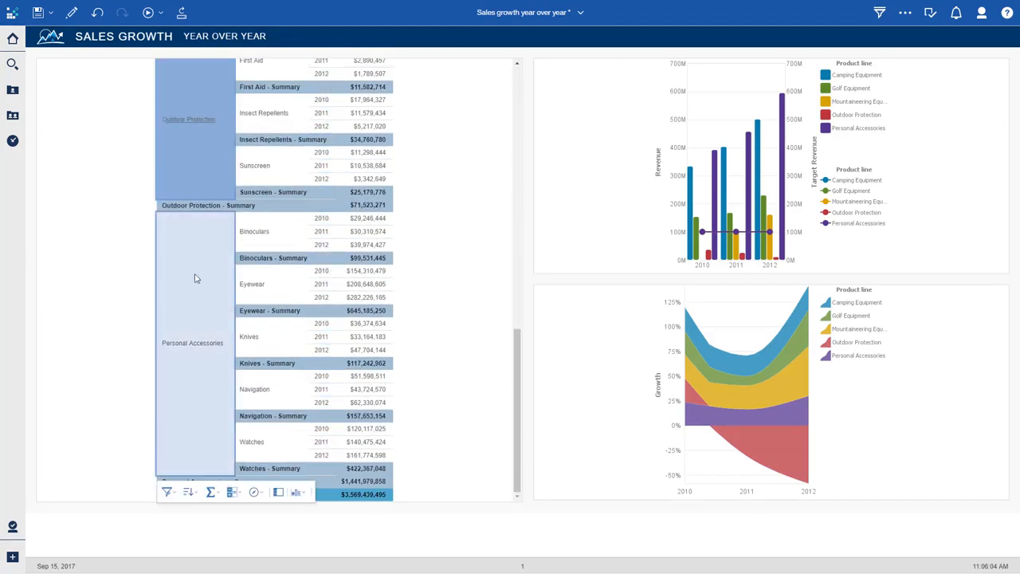
left_click(167, 492)
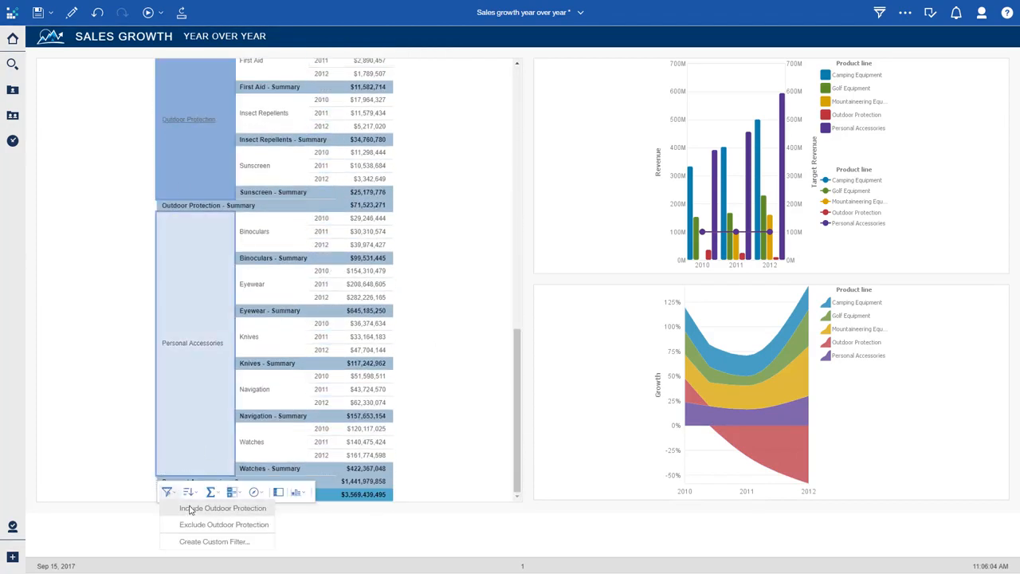
left_click(191, 510)
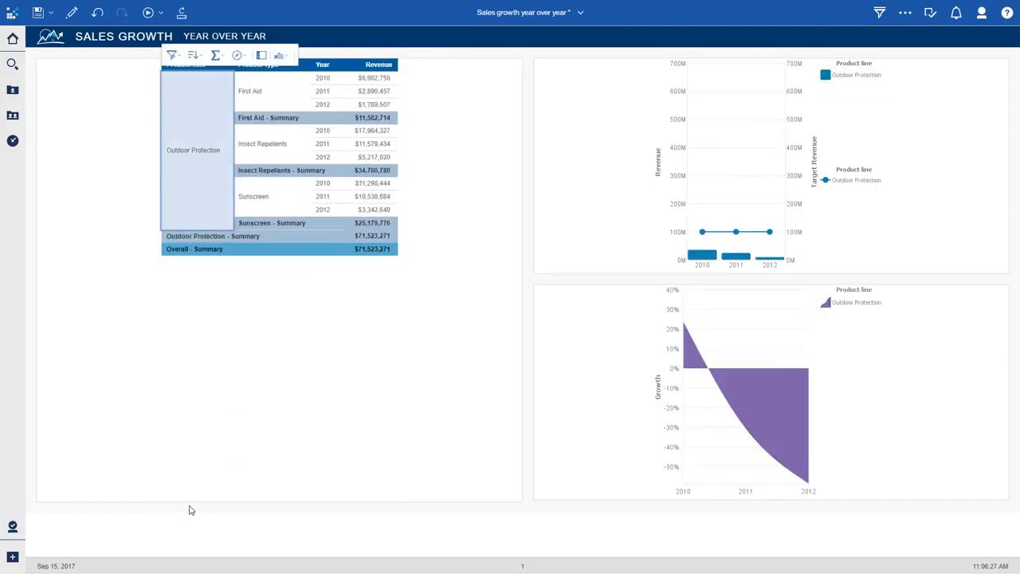
left_click(191, 510)
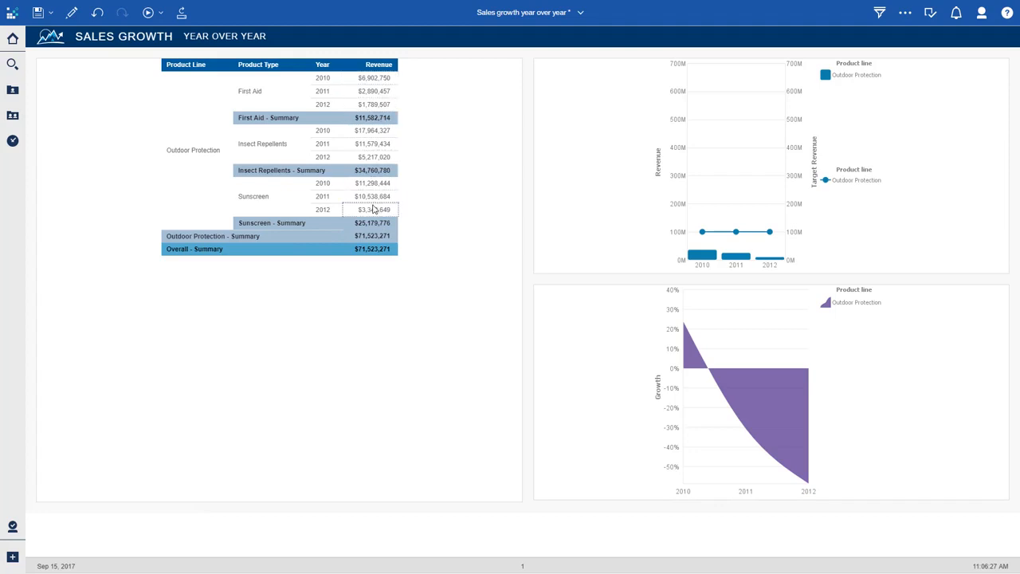
- Edit the report and add Gross margin from the Sales and Marketing Sales source to the list, between Year and Revenue
left_click(73, 14)
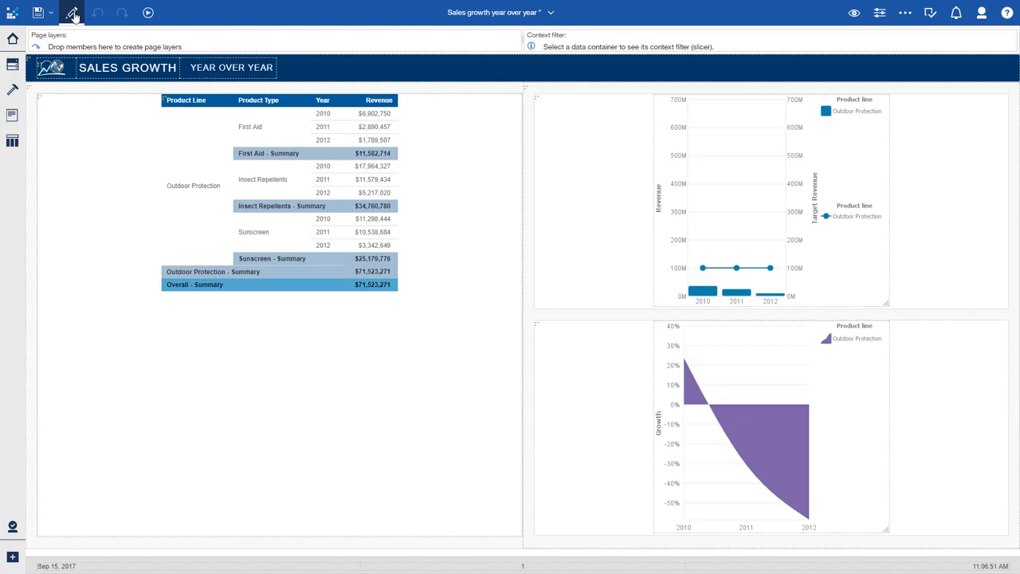
left_click(12, 67)
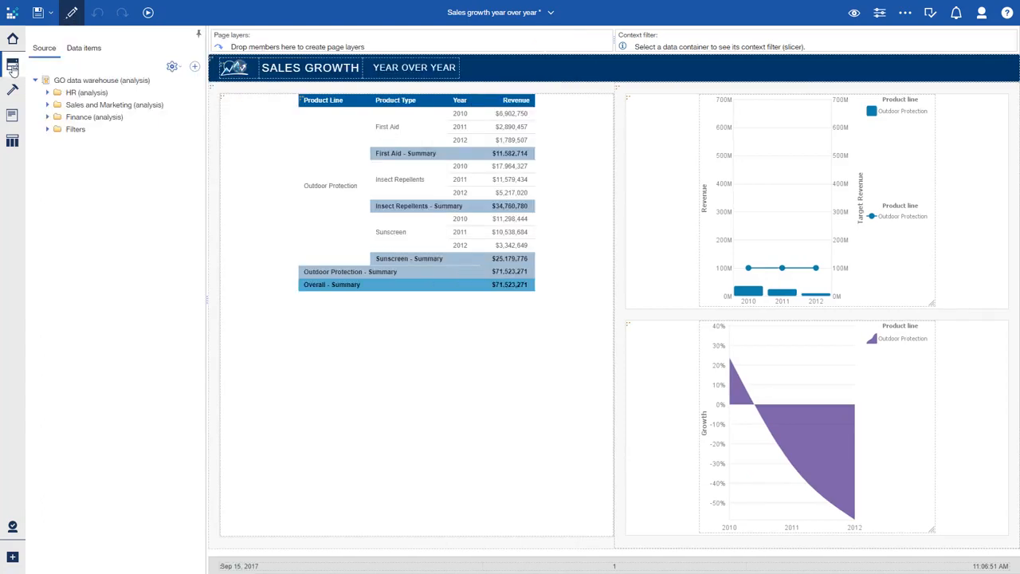
left_click(47, 104)
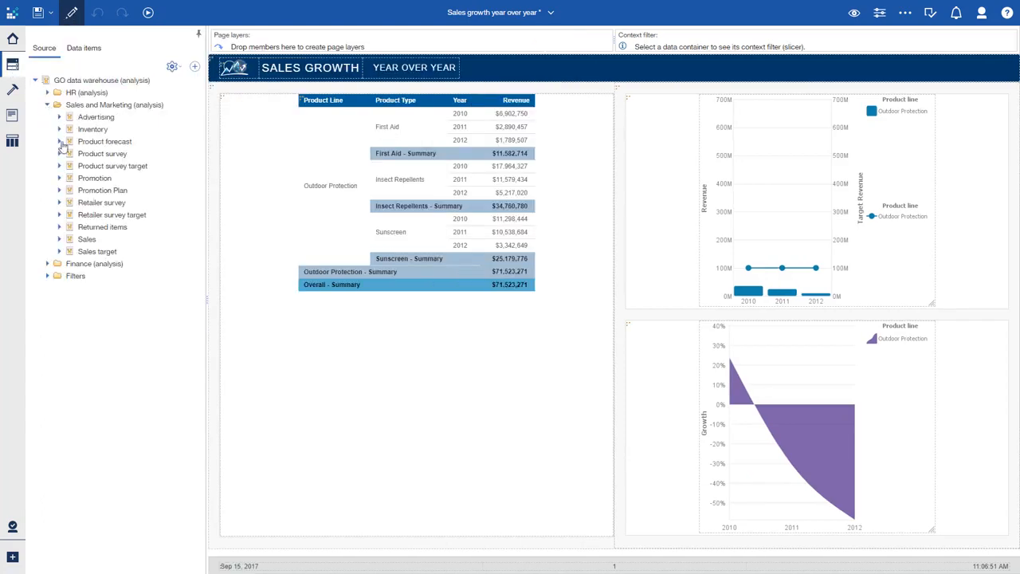
left_click(59, 239)
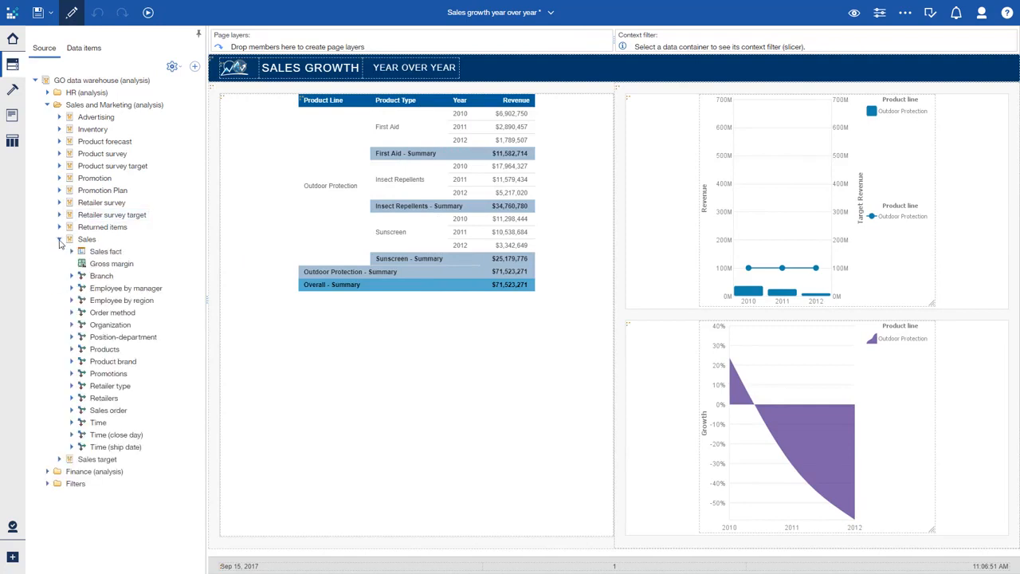
left_click_drag(110, 263, 466, 139)
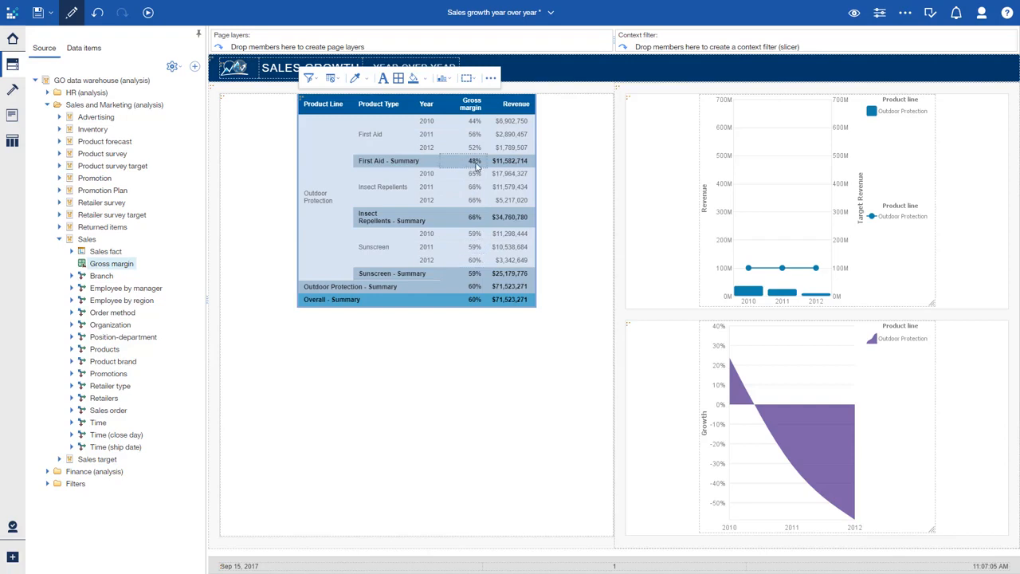
left_click(278, 150)
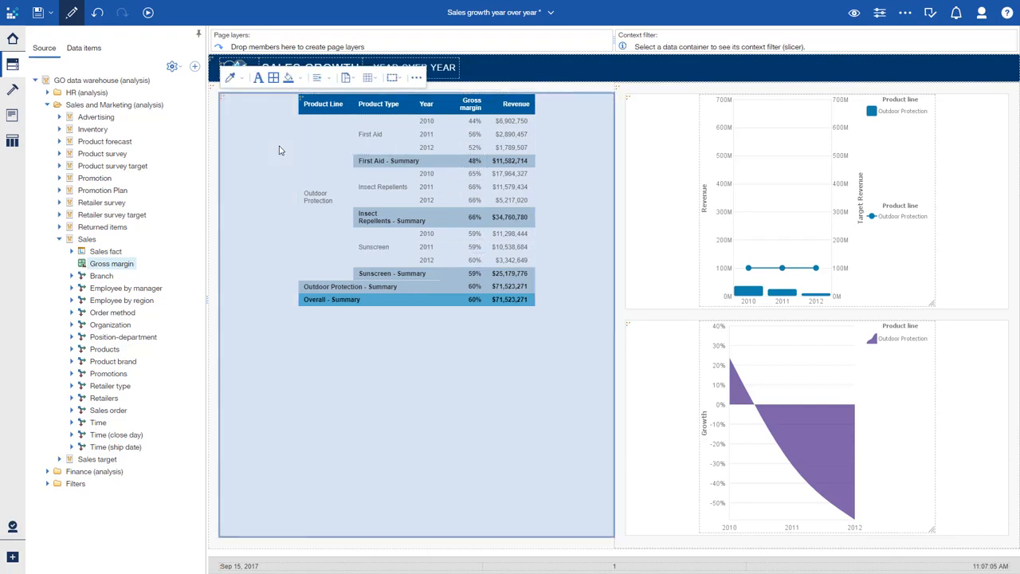
left_click(279, 150)
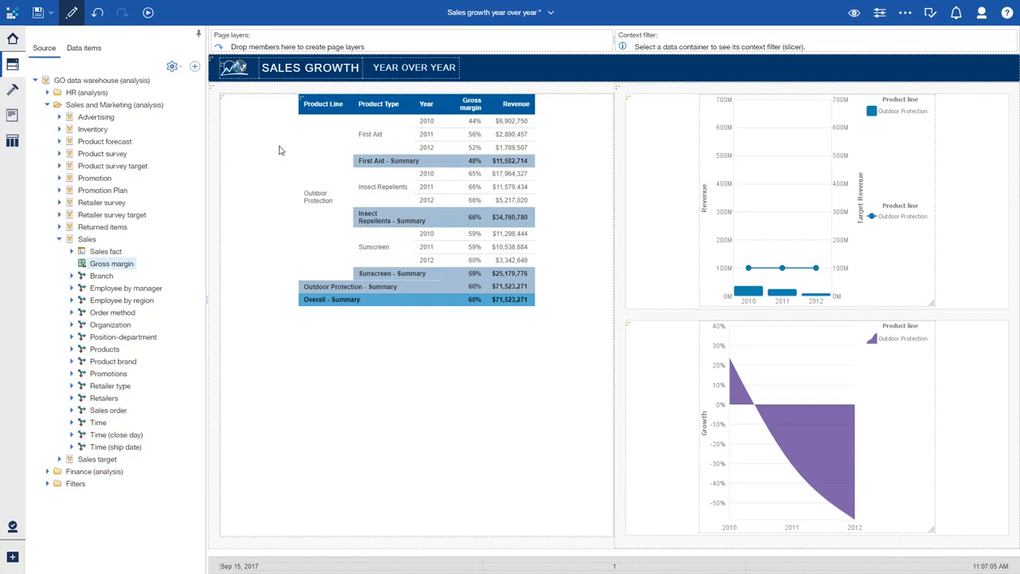
- Save a copy of the report in My content with a hyphen and the owner's first name appended to its title, and leave edit mode
left_click(50, 14)
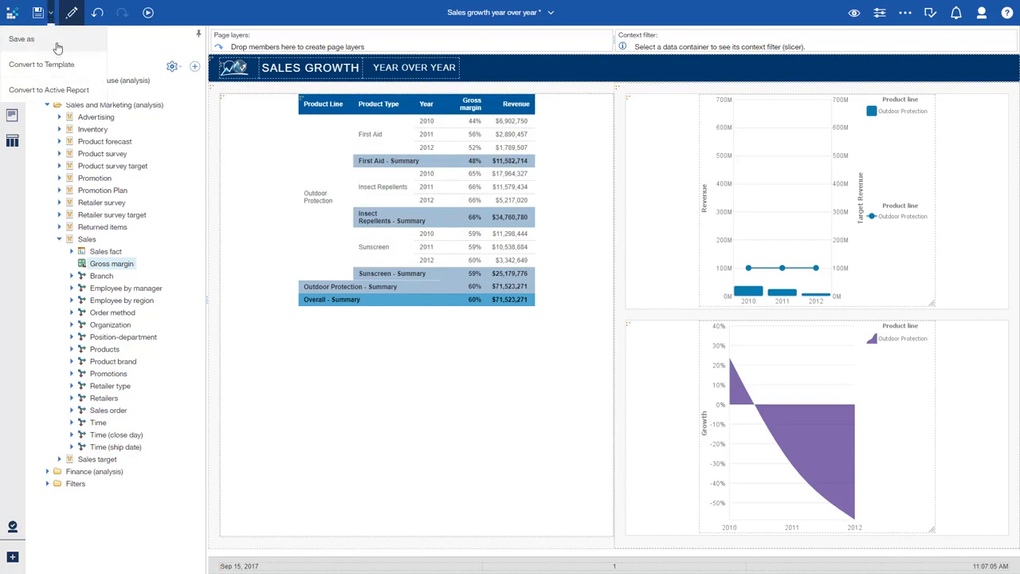
left_click(56, 40)
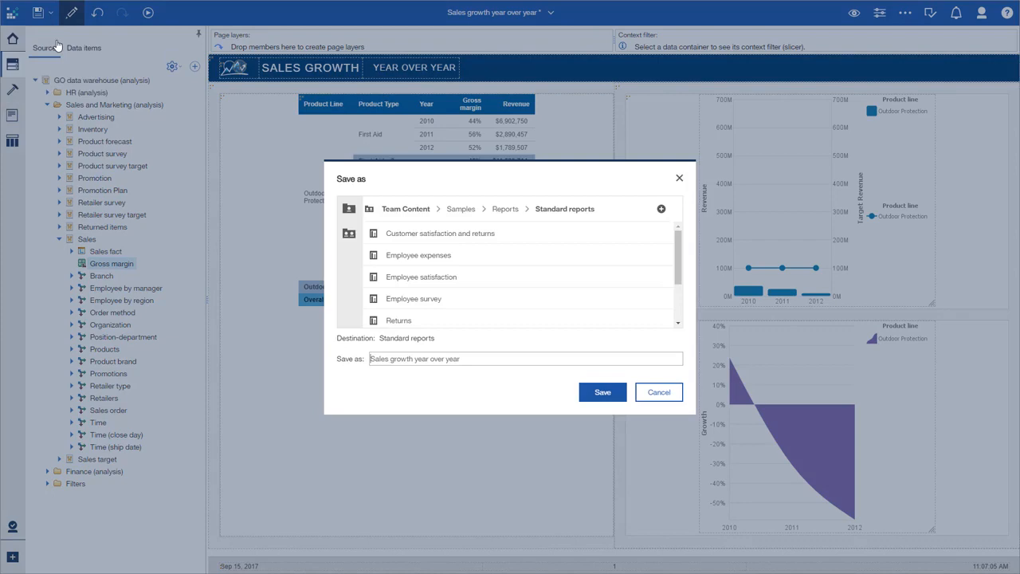
left_click(347, 207)
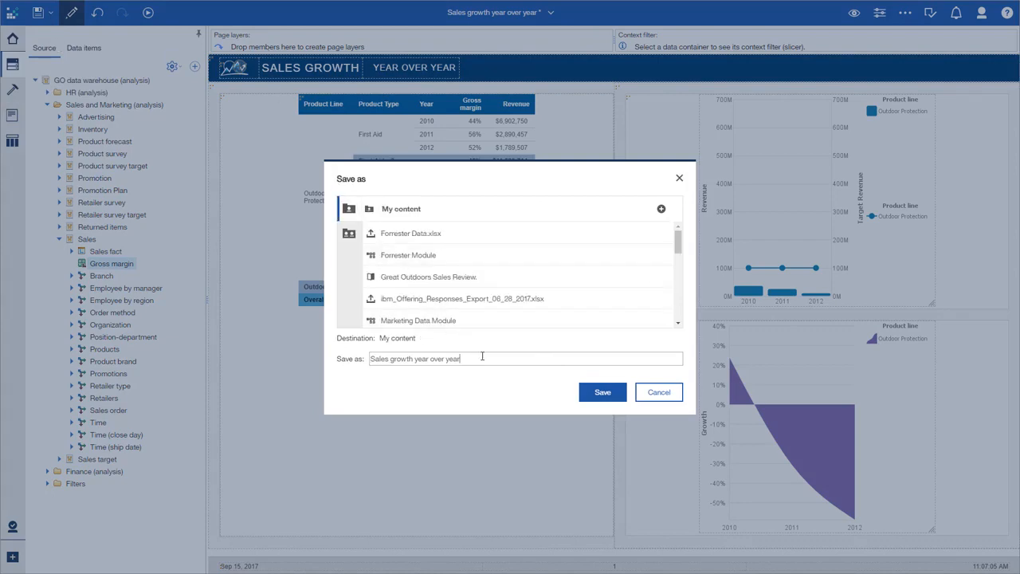
type("- Final")
key("Return")
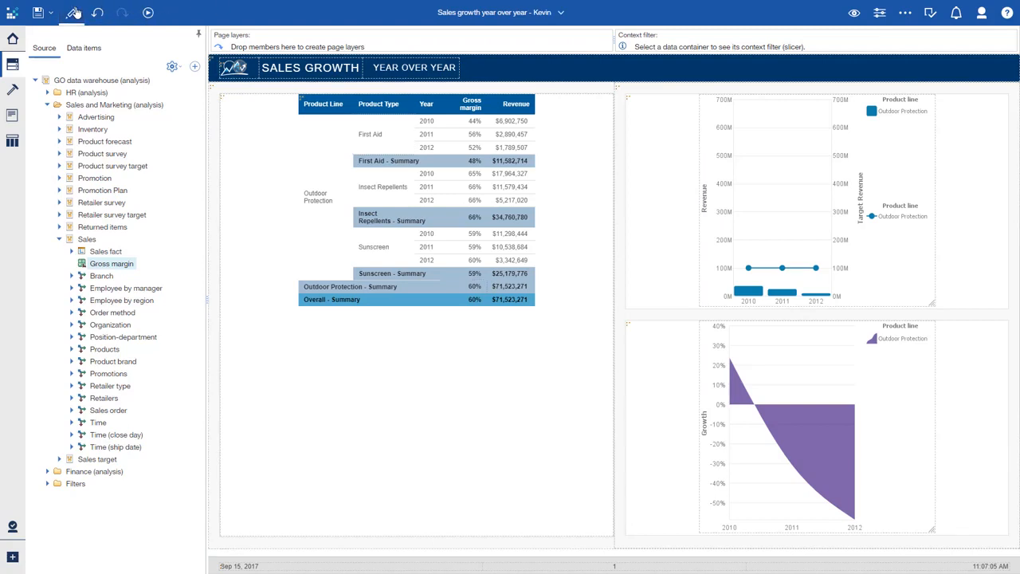
left_click(74, 13)
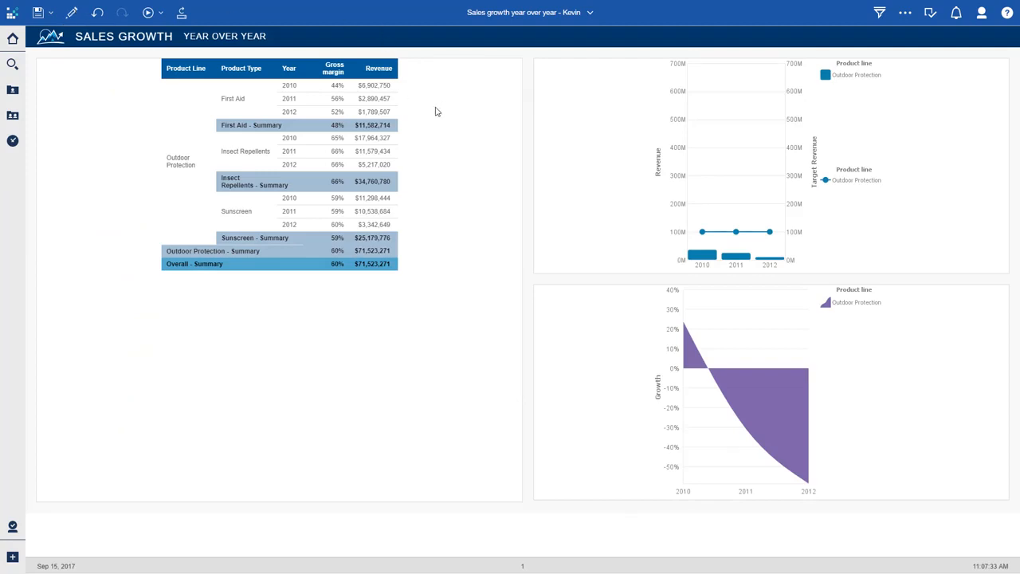
- Create a subscription to the report, delivered by email with the report attached and a link included, and also saved
left_click(902, 12)
left_click(896, 117)
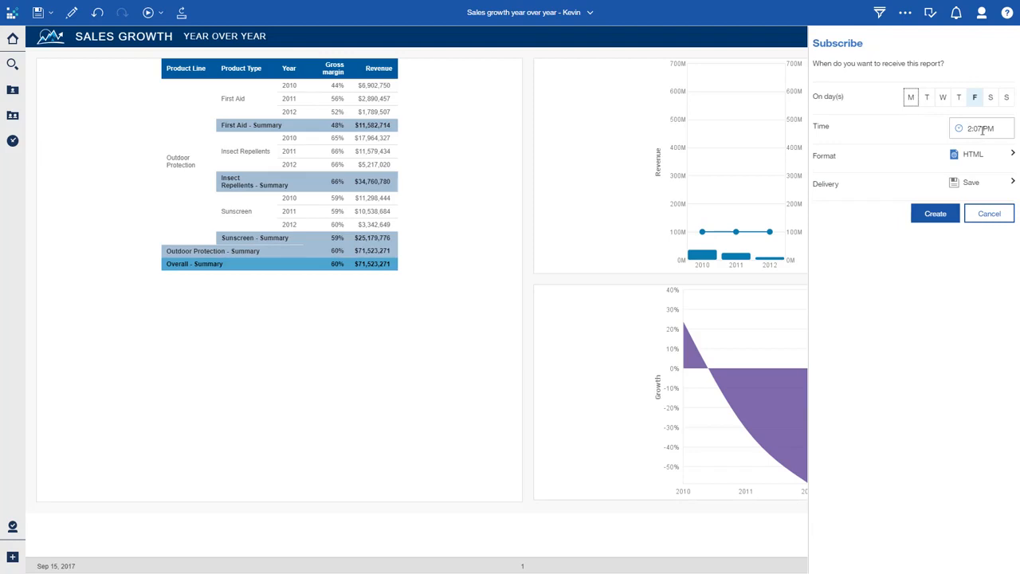
left_click(981, 186)
left_click(998, 78)
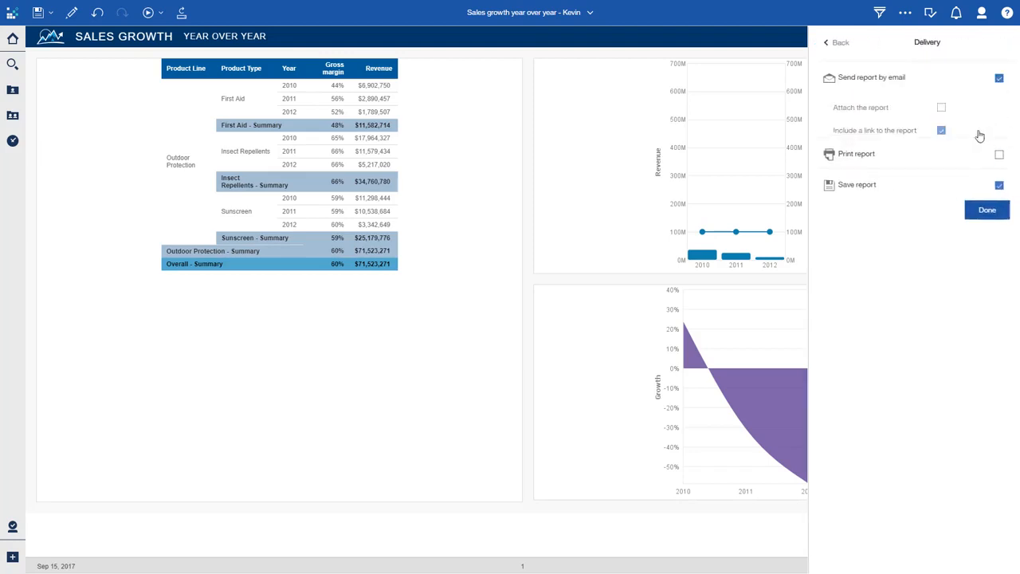
left_click(998, 103)
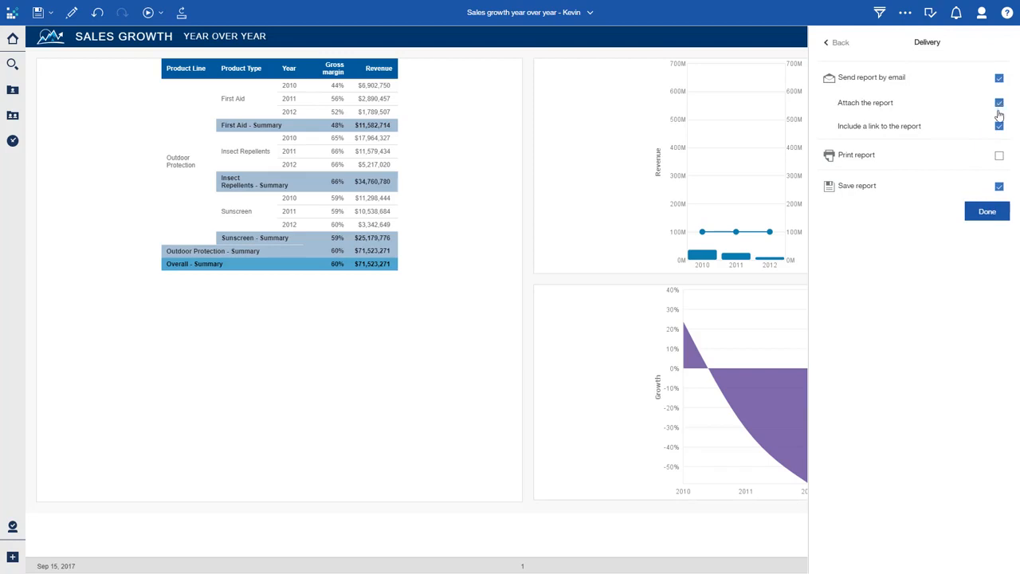
left_click(992, 212)
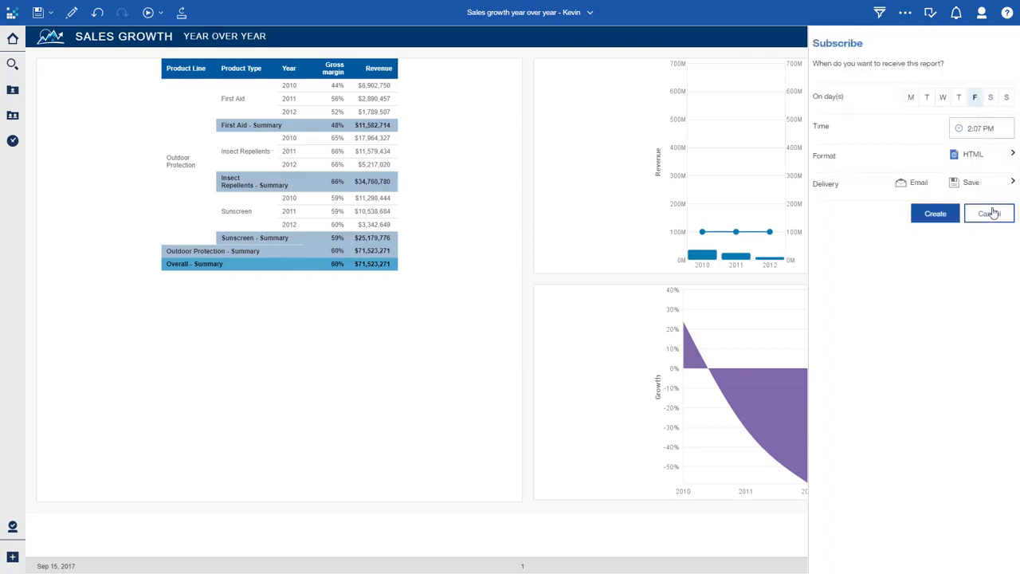
left_click(956, 213)
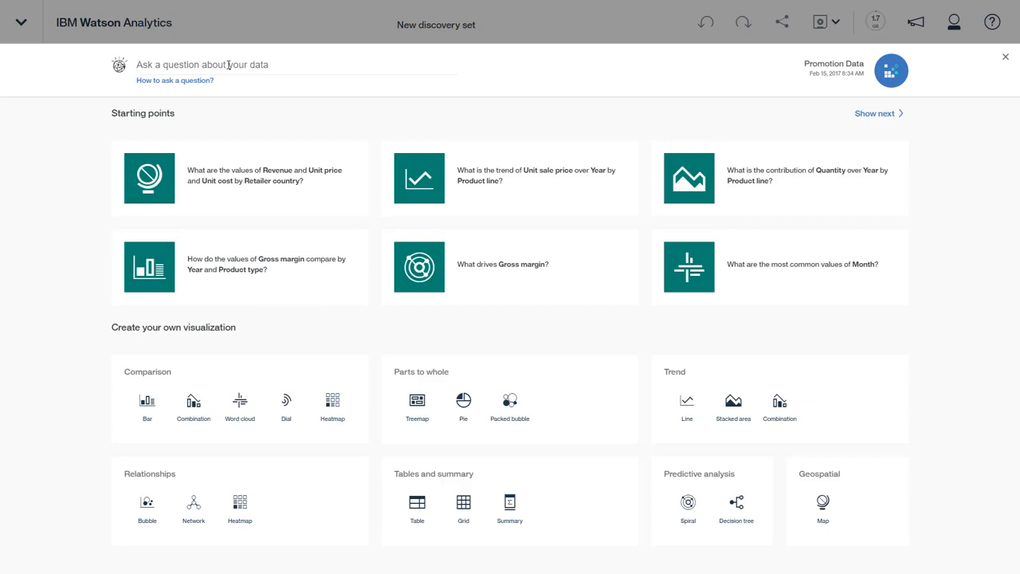
- Ask "what drives quantity" of the Promotion Data and open the What drives Quantity? starting point
left_click(228, 65)
type("what drive")
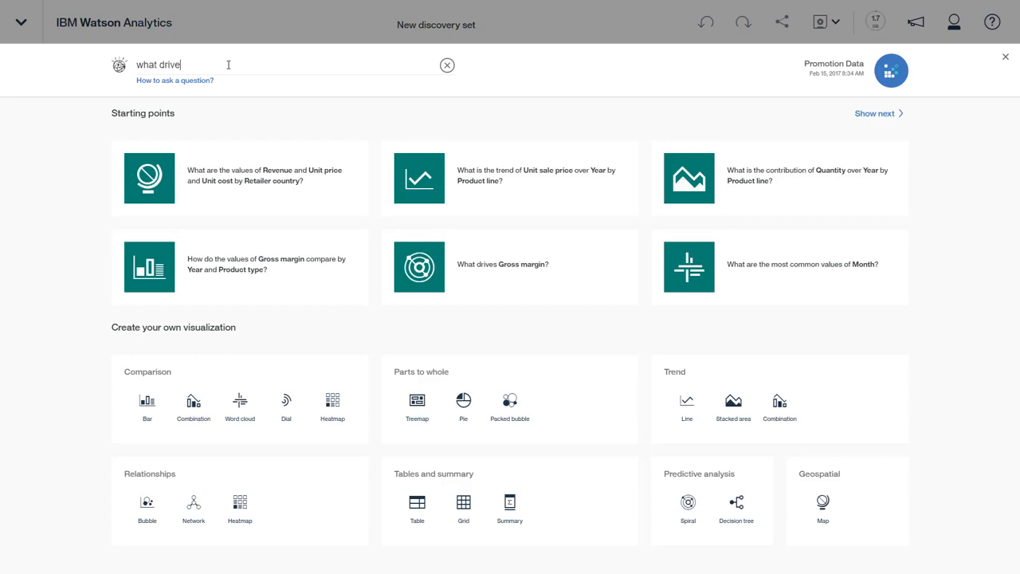
type("s quantity")
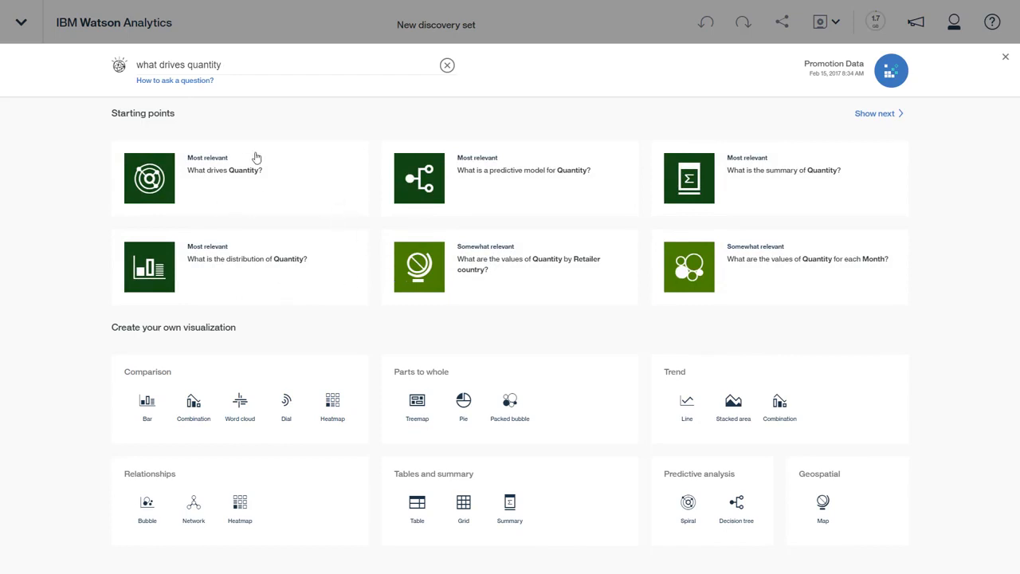
left_click(215, 185)
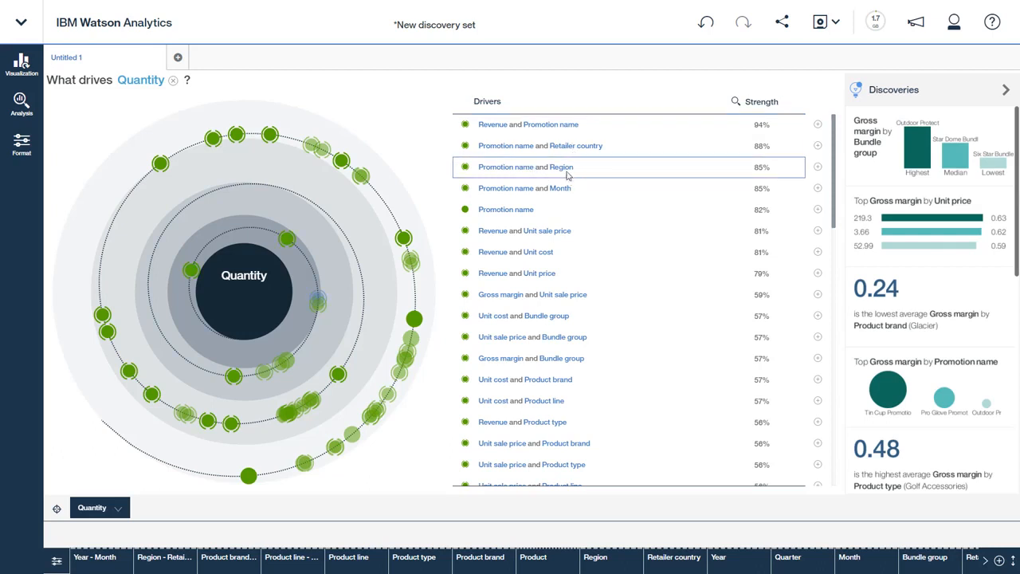
- Open the Promotion name and Region driver as its own visualization, turn off its insight highlighting, and inspect the Water Bag Promotion in Asia Pacific
left_click(818, 167)
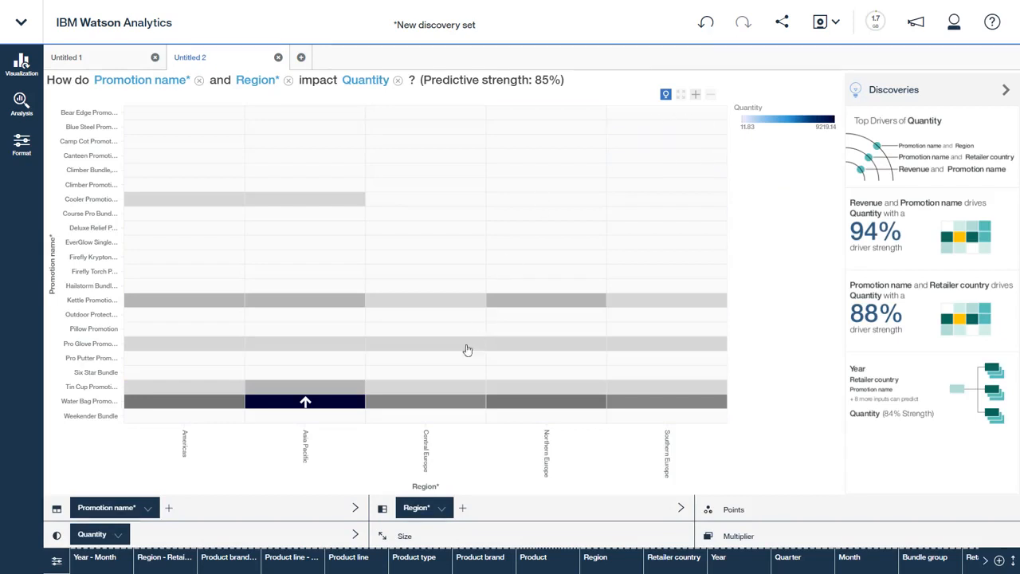
left_click(665, 97)
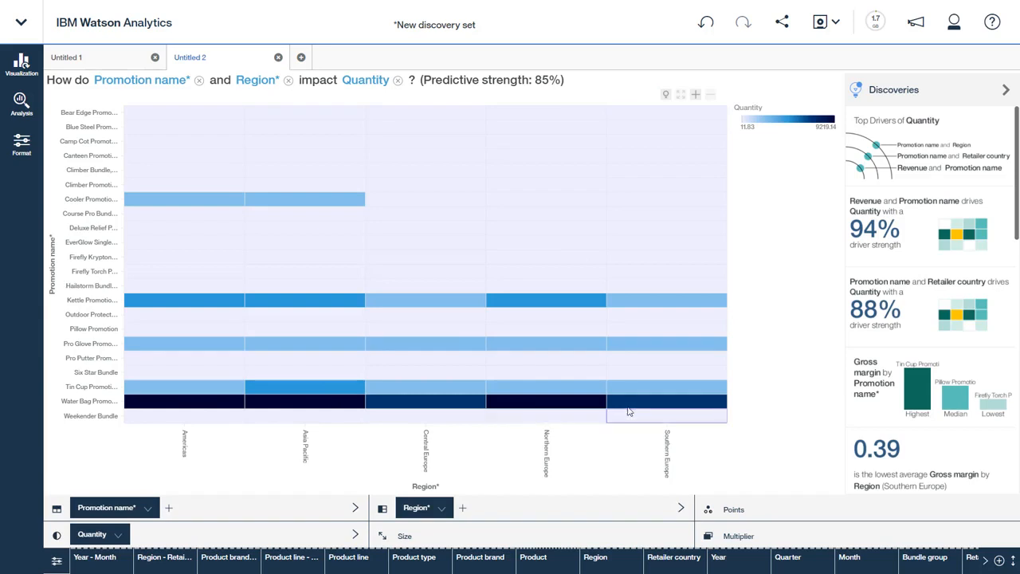
mouse_move(639, 406)
mouse_move(312, 407)
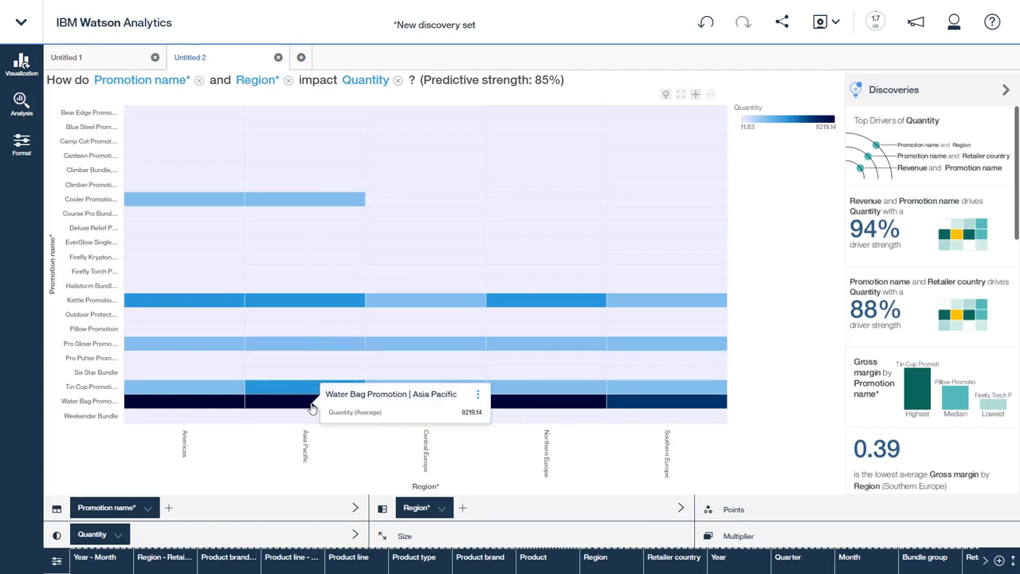
- From the Quantity drivers, open Promotion name and Month as a visualization, turn off its insight highlighting, and look through its discoveries
left_click(101, 59)
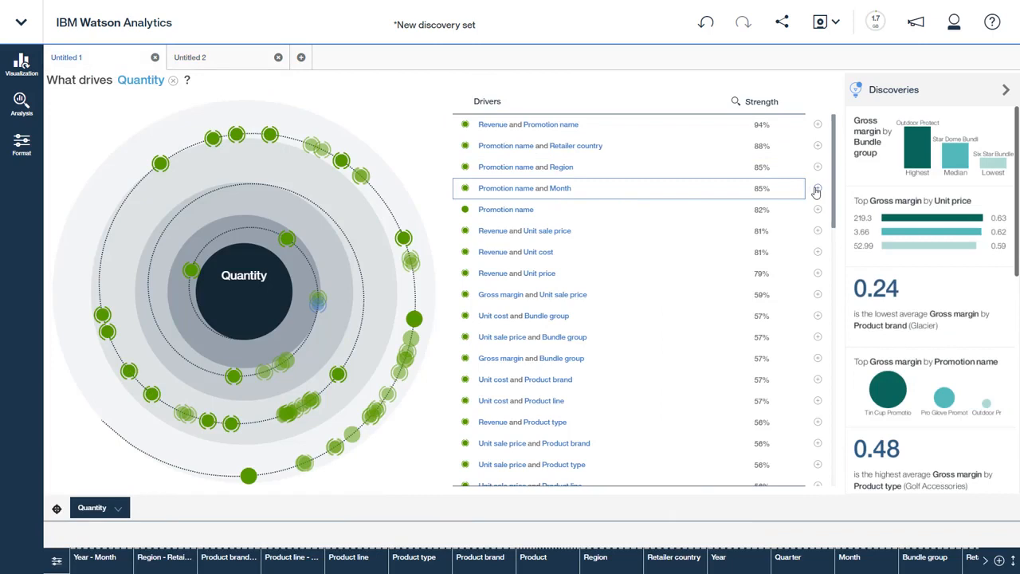
left_click(817, 189)
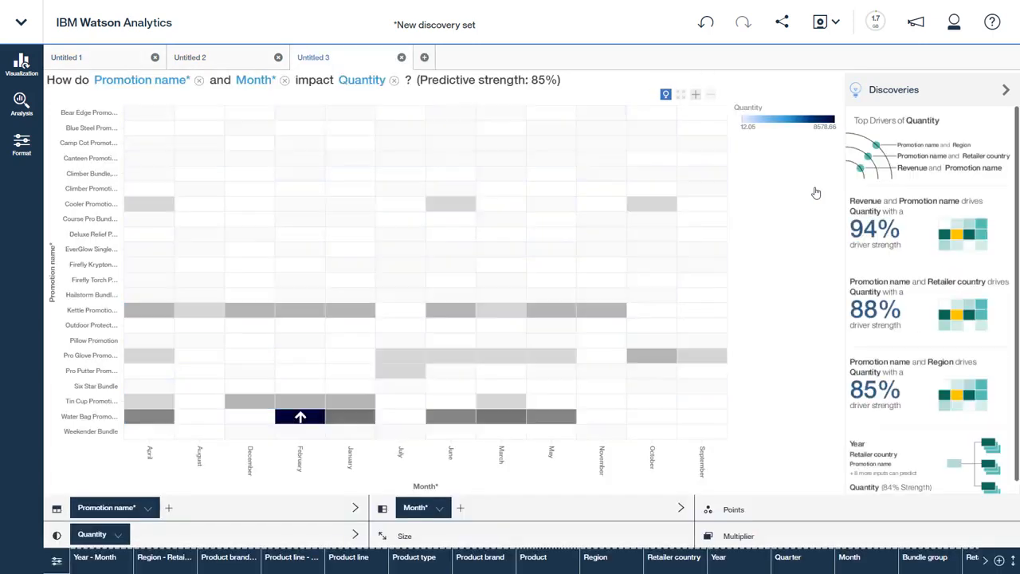
left_click(666, 96)
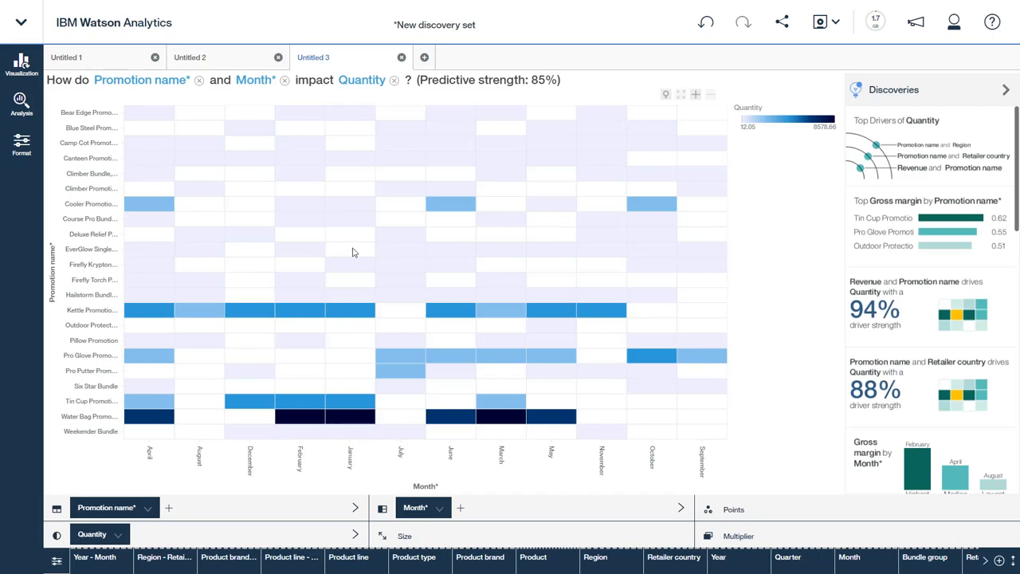
mouse_move(359, 125)
scroll(907, 322, "down", 1)
scroll(907, 322, "down", 2)
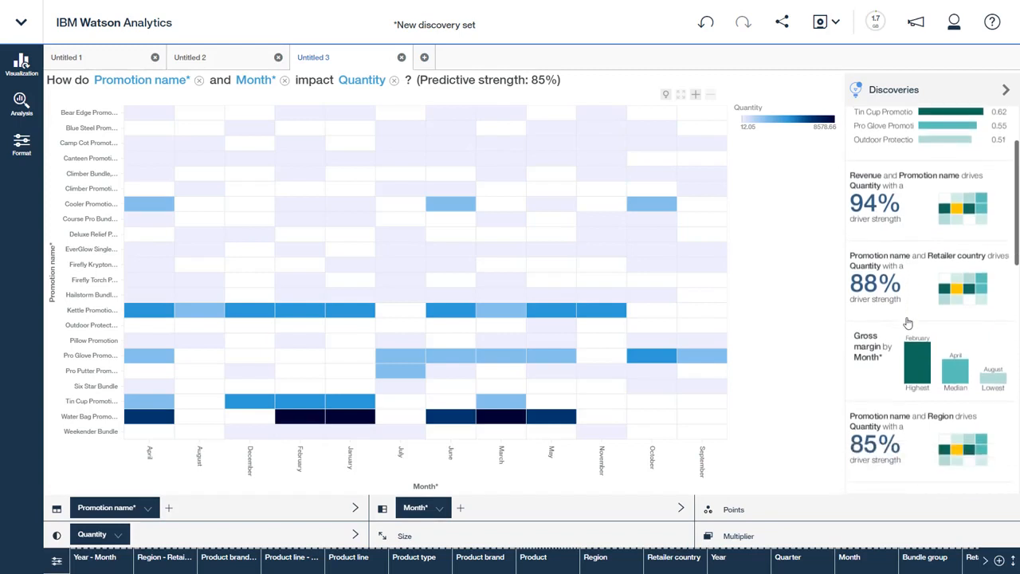
scroll(907, 321, "down", 1)
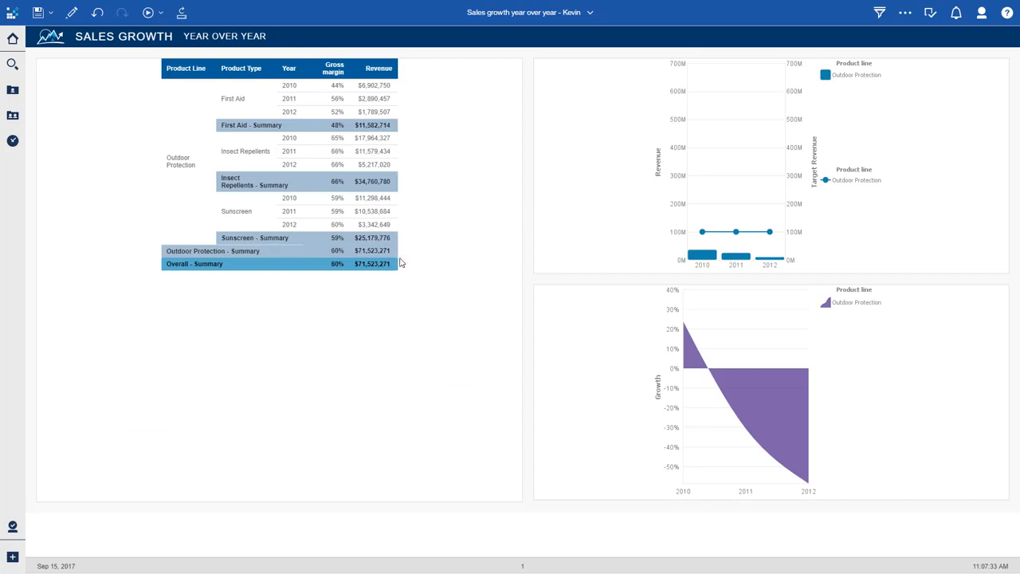
- Switch to Cognos Analytics, start a new data module, and select the uploaded file Product Survey Data.xlsx as a source
left_click(12, 558)
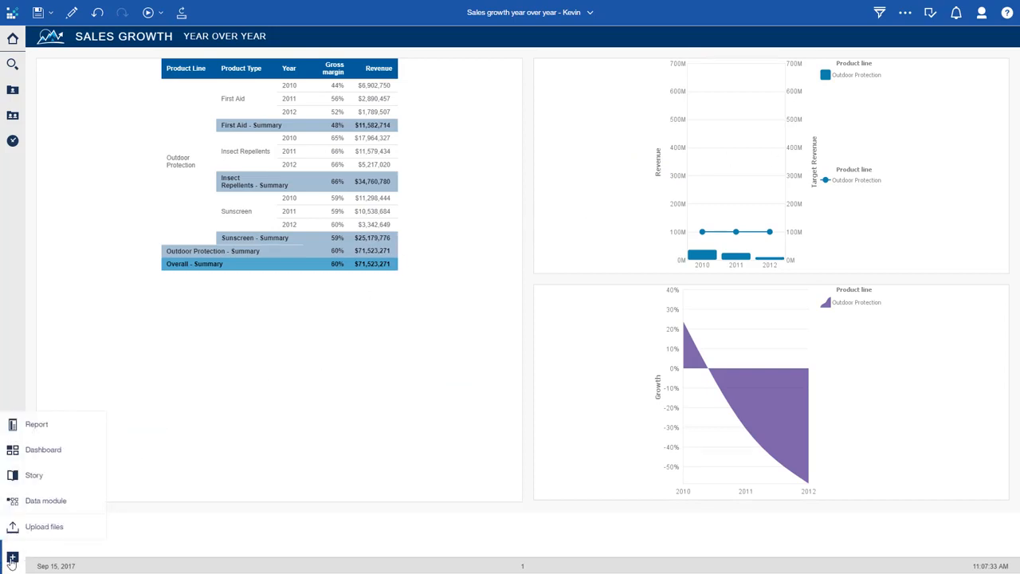
left_click(56, 504)
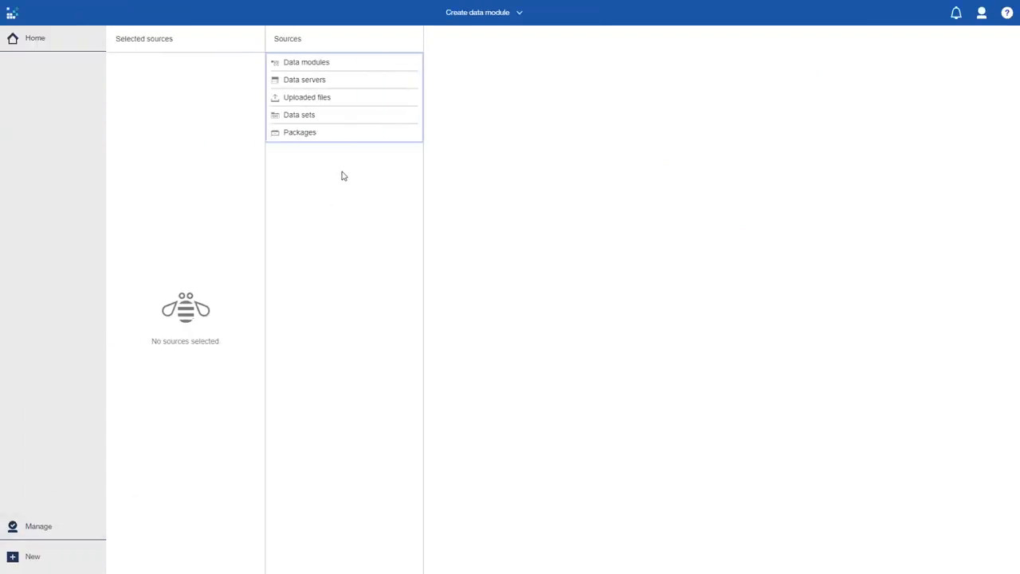
left_click(333, 99)
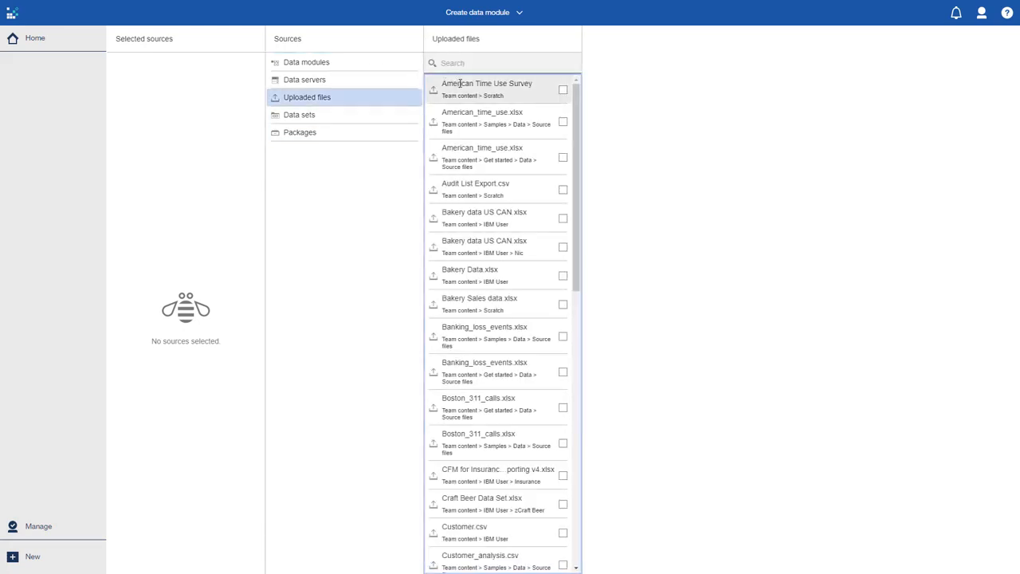
left_click(450, 64)
type("survey")
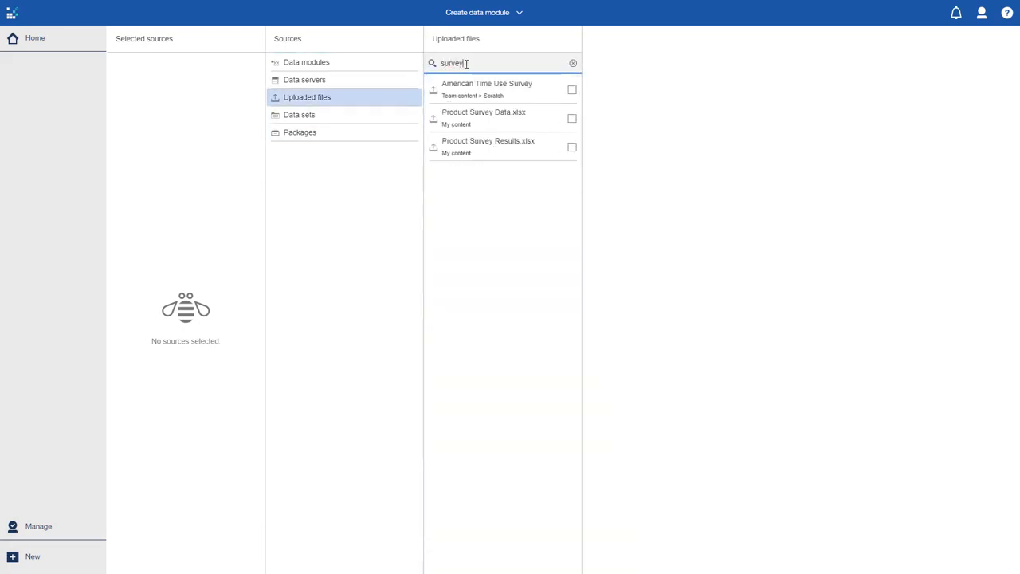
left_click(494, 123)
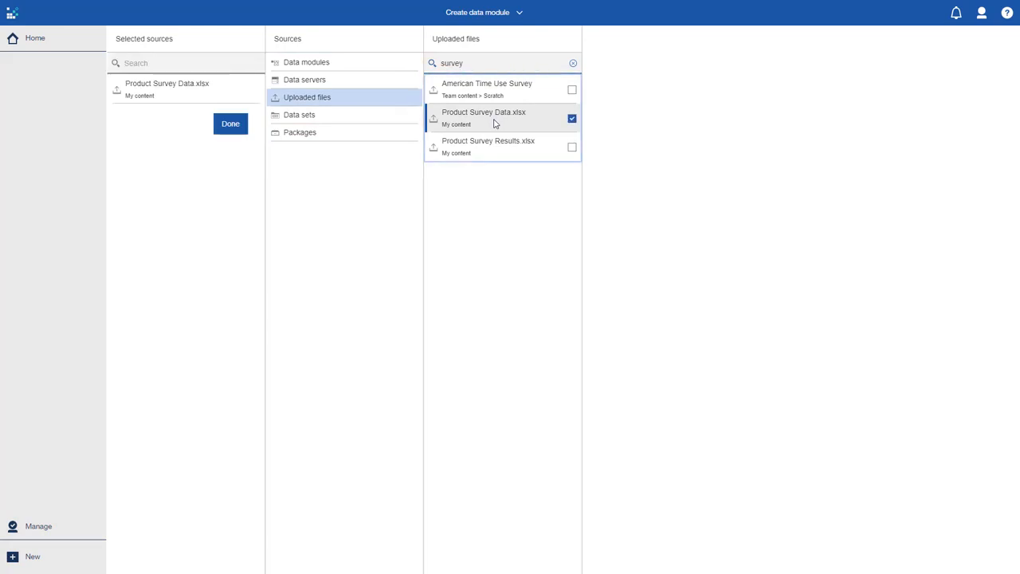
- Add the GO data warehouse (query) package as a source and finish the source selection
left_click(341, 134)
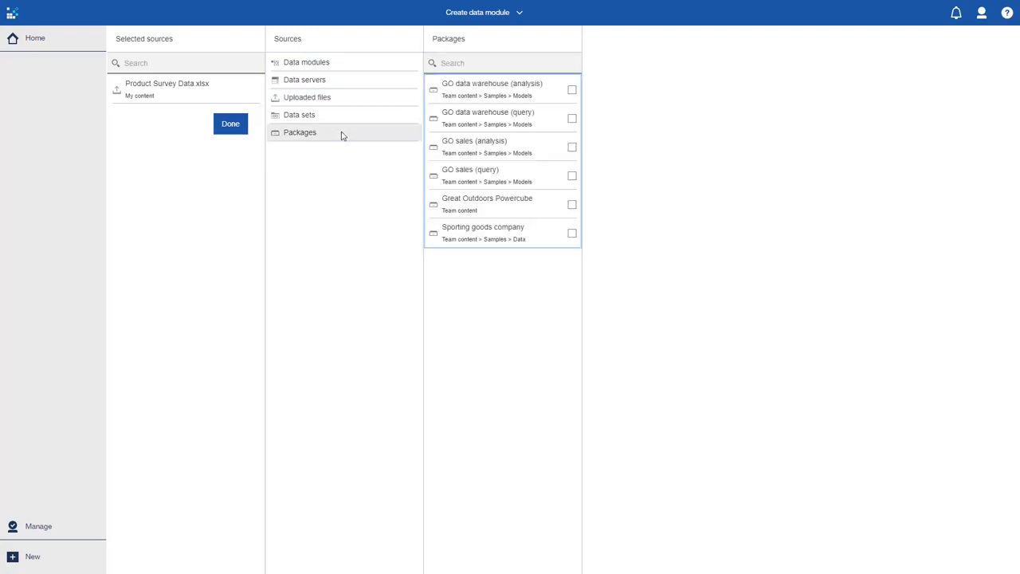
left_click(550, 126)
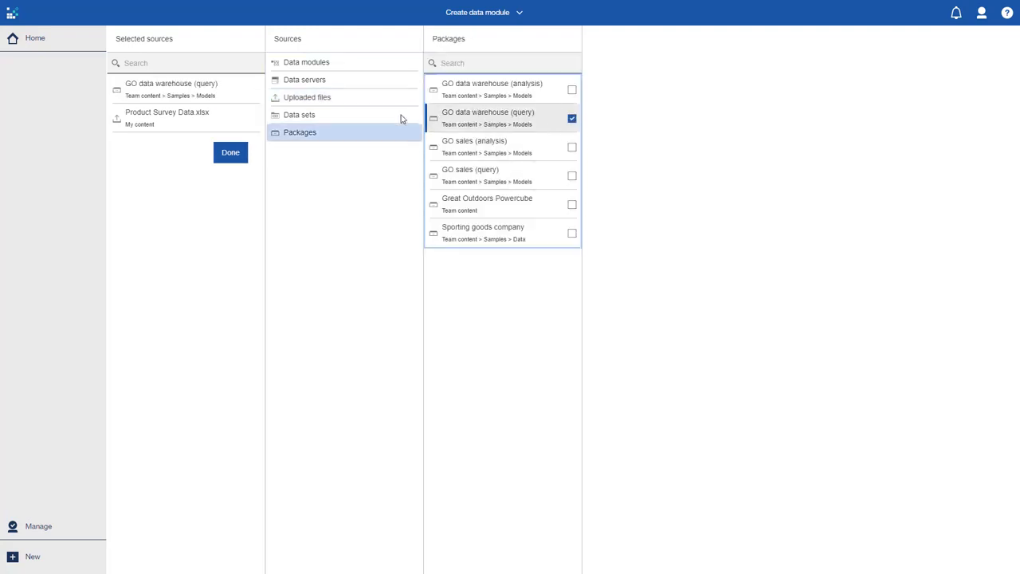
left_click(227, 161)
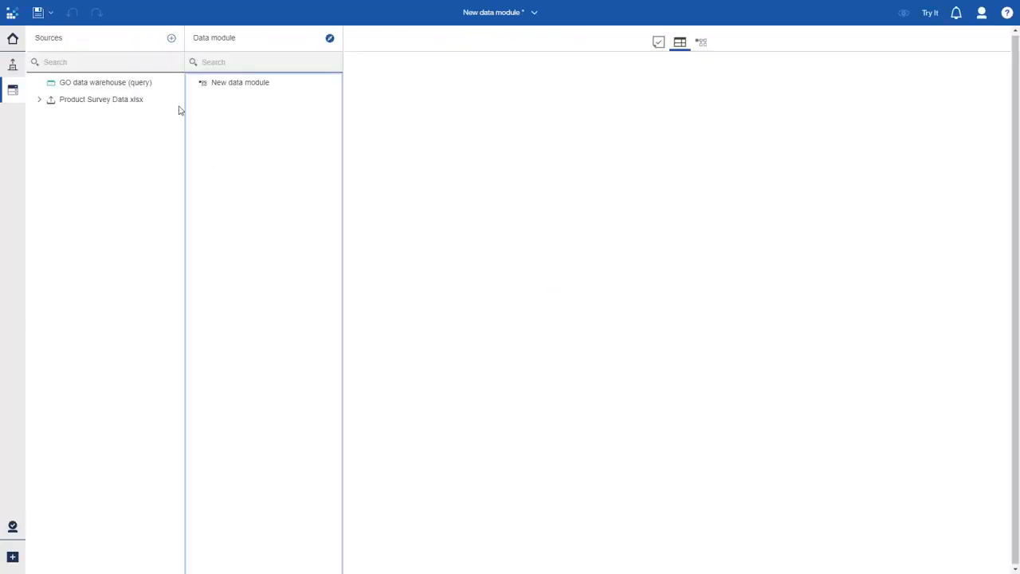
- Add both GO data warehouse (query) and Product Survey Data.xlsx to the new data module and show its relationship diagram
left_click(122, 89)
left_click_drag(199, 117, 213, 118)
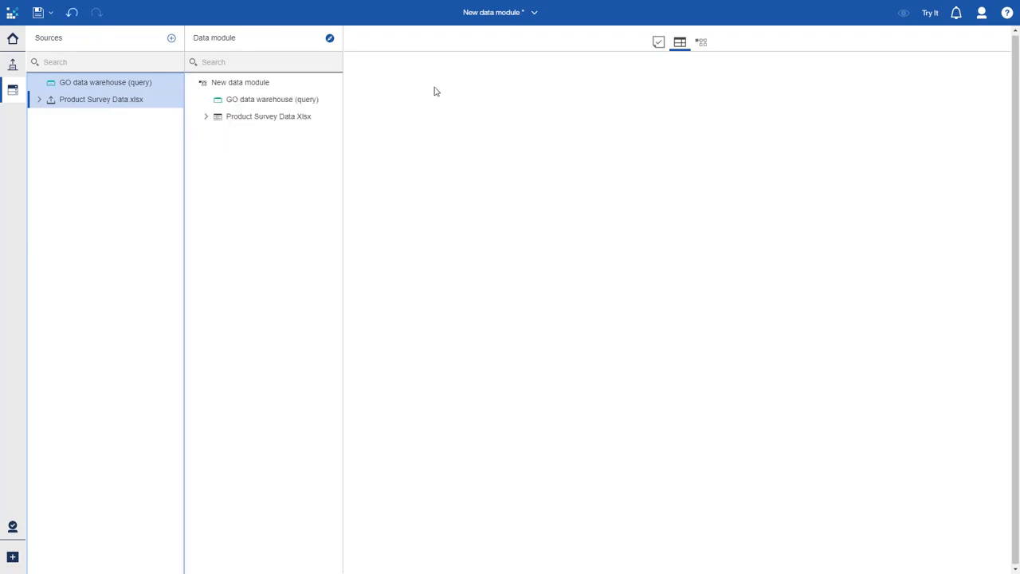
left_click(703, 44)
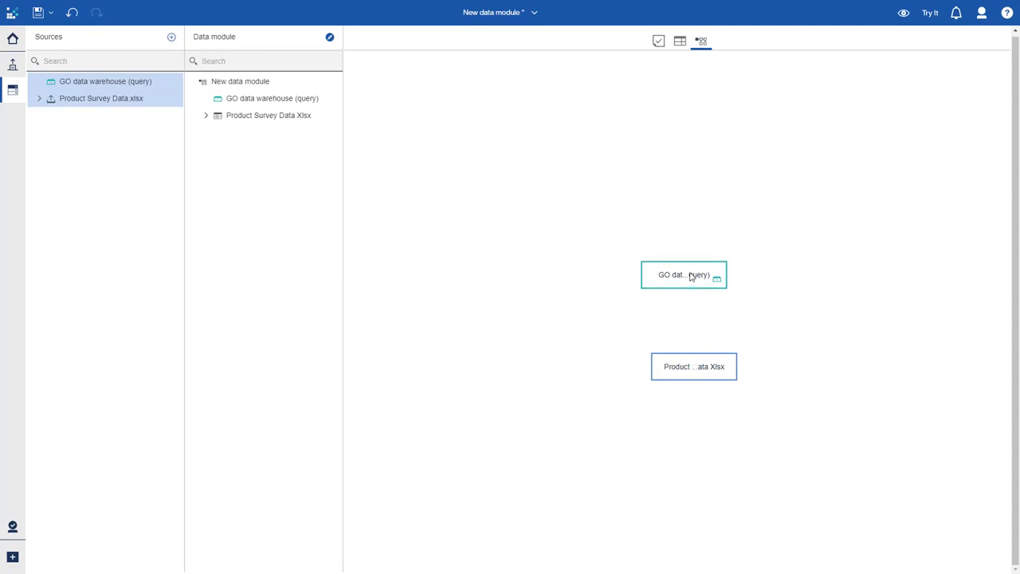
- Start creating a relationship with GO data warehouse (query) and Product Survey Data selected in the data module
left_click(295, 98)
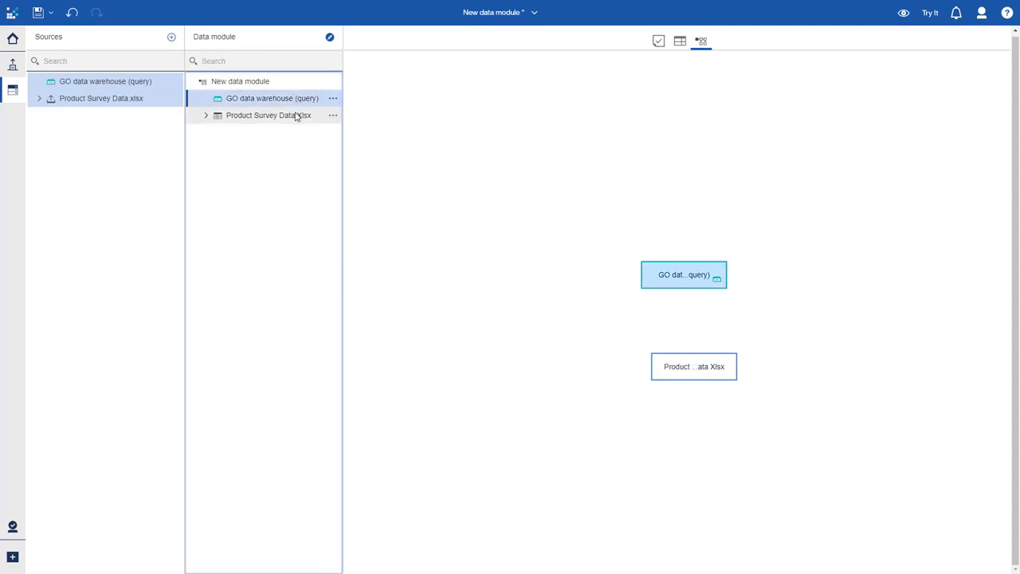
left_click(303, 115, "ctrl")
left_click(332, 116)
left_click(342, 129)
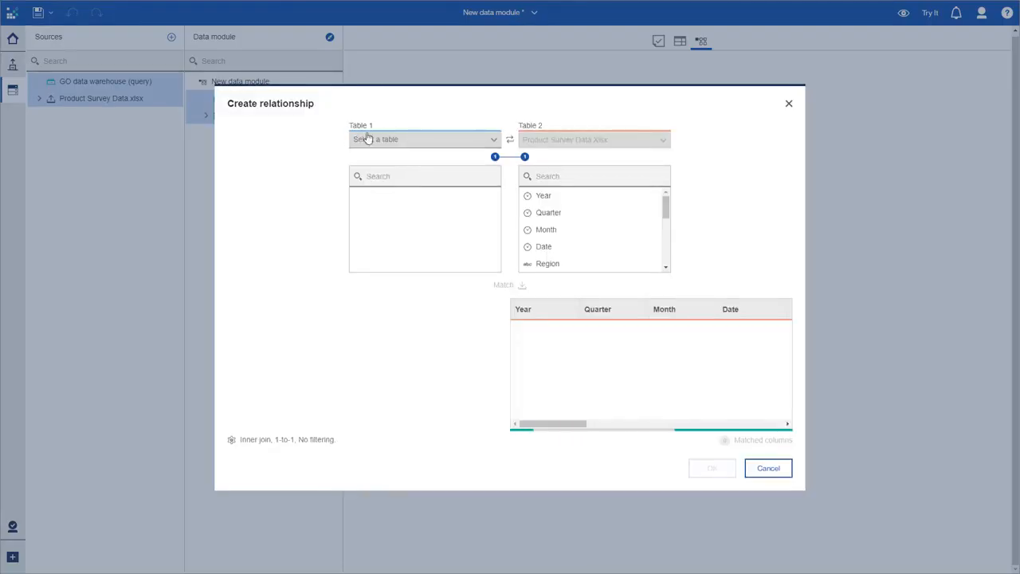
- Set Table 1 of the relationship to Products from the Sales (query) folder under Sales and Marketing (query) in go_data_warehouse
left_click(489, 139)
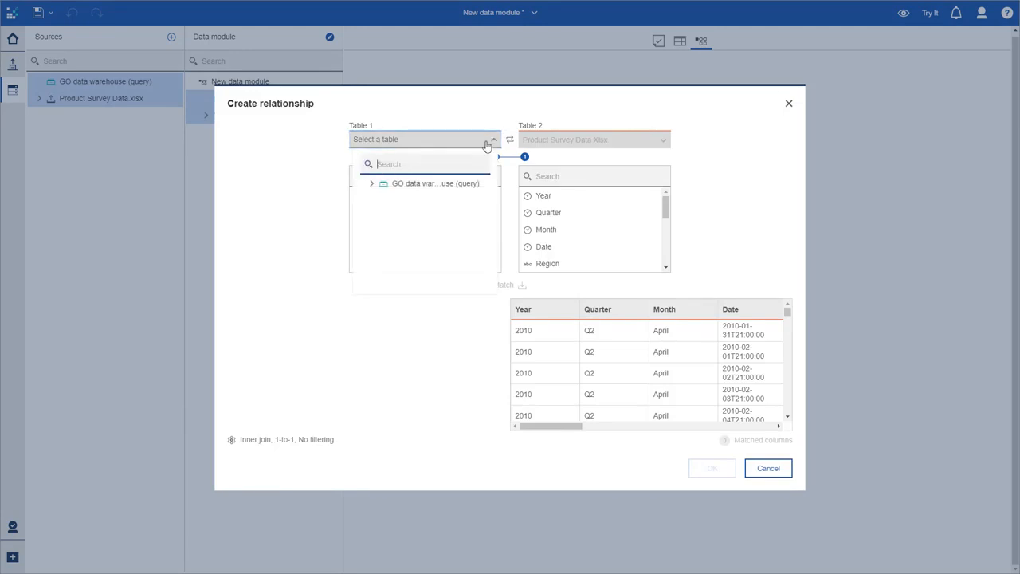
left_click(371, 184)
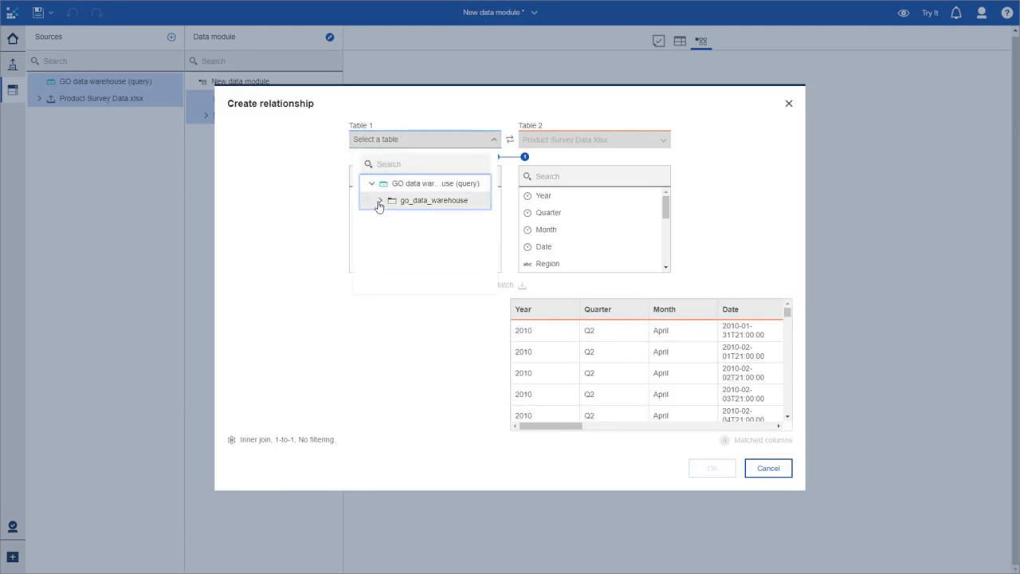
left_click(379, 202)
left_click(388, 235)
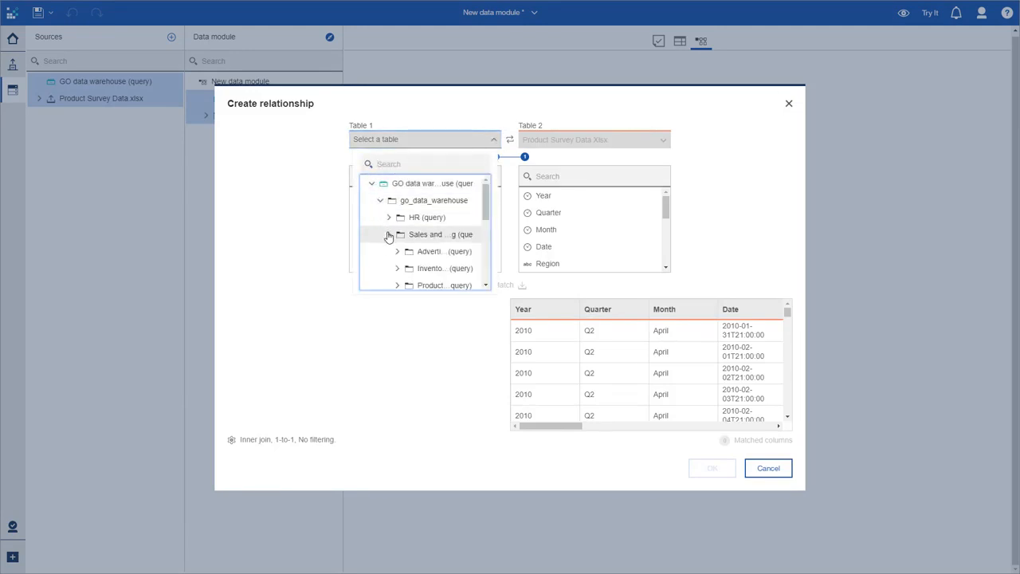
scroll(395, 236, "down", 3)
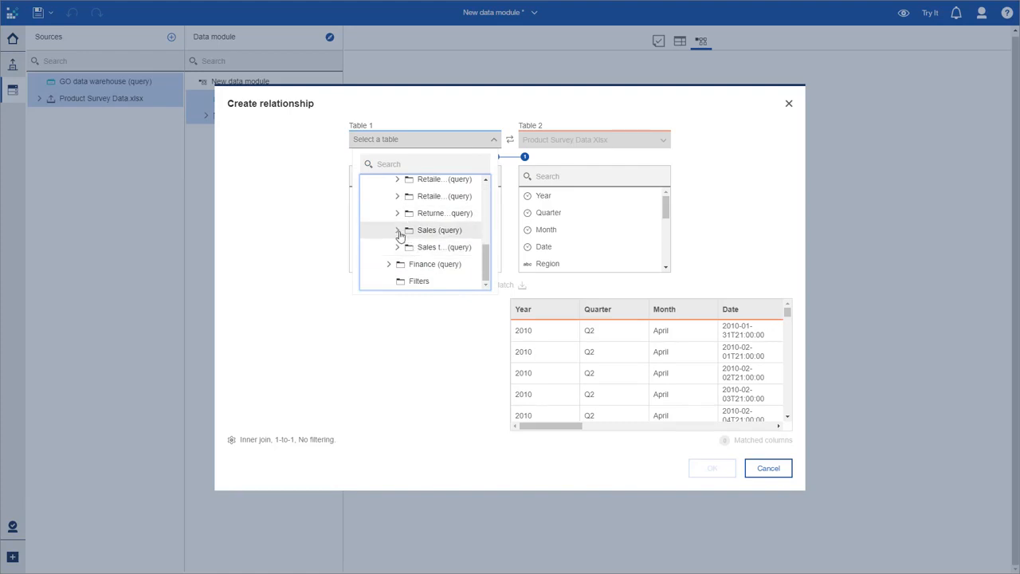
left_click(399, 231)
scroll(399, 234, "down", 3)
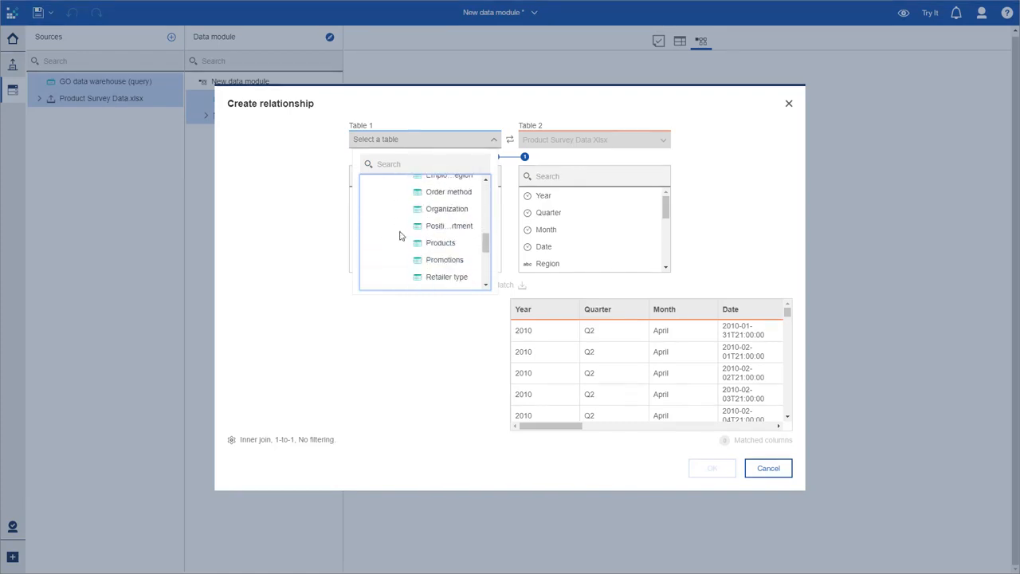
left_click(438, 245)
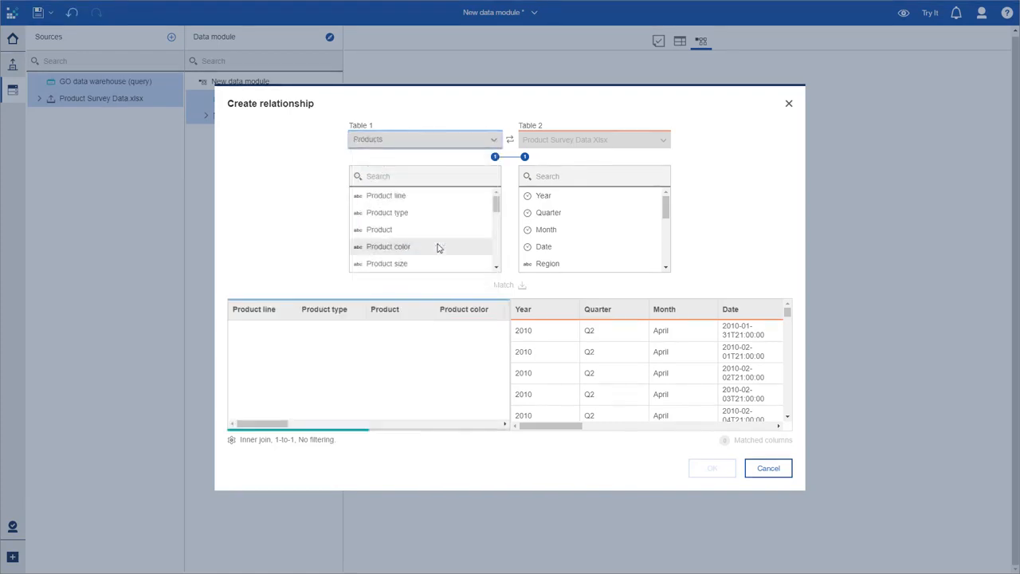
- Find the Product key column in both tables by searching for "key", and match the two columns
left_click(429, 177)
type("key")
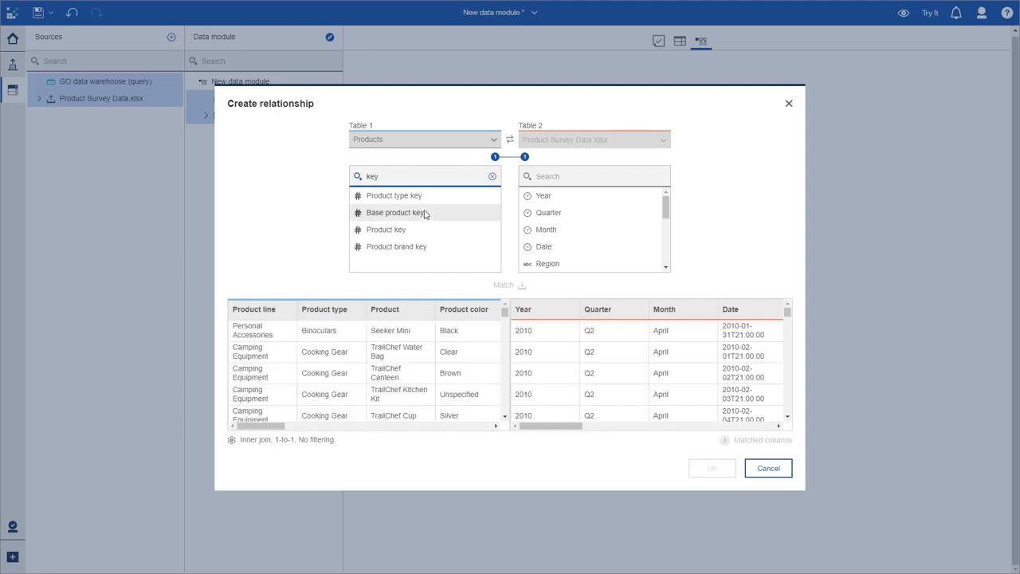
left_click(387, 231)
left_click(583, 176)
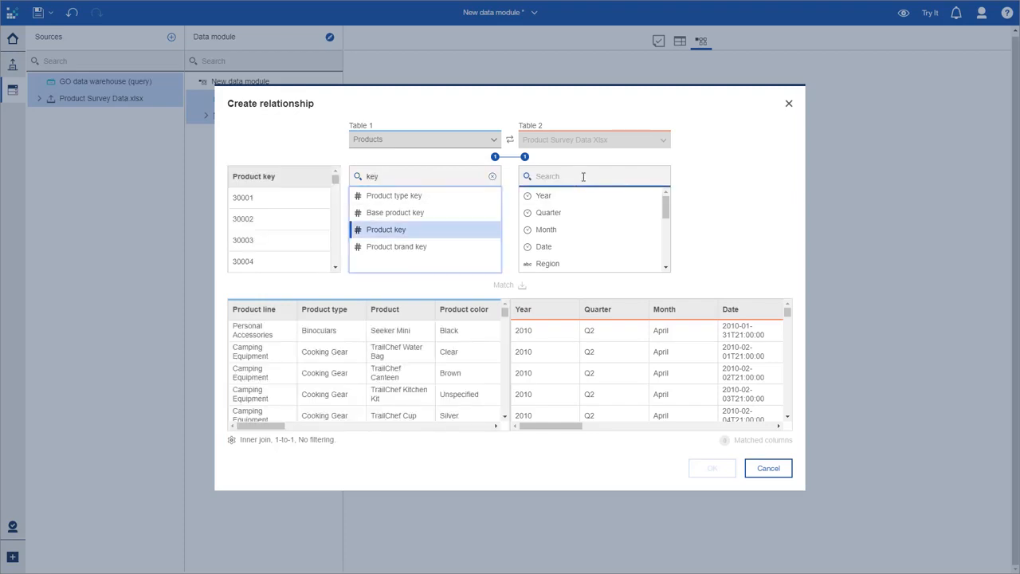
type("key")
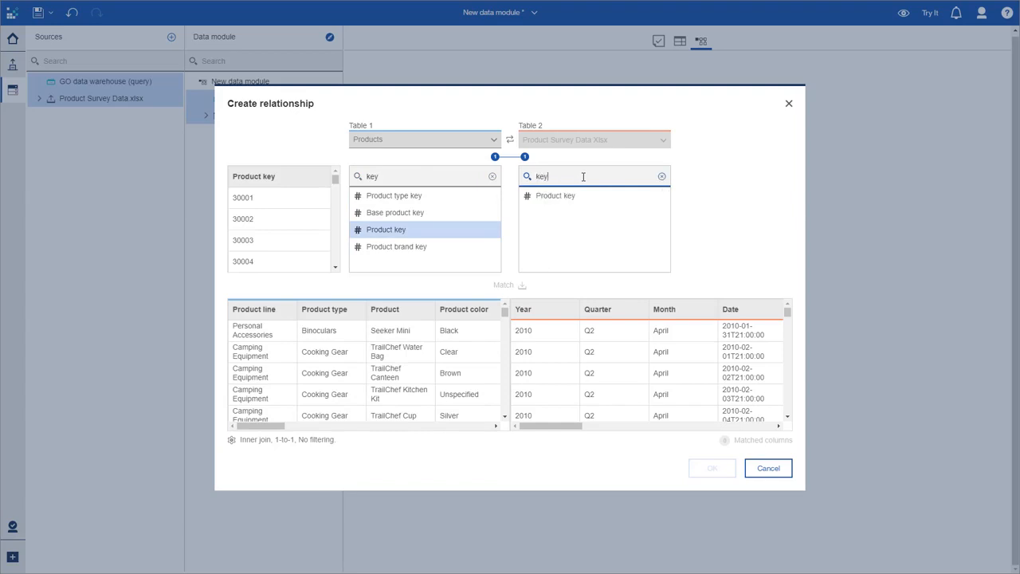
left_click(592, 198)
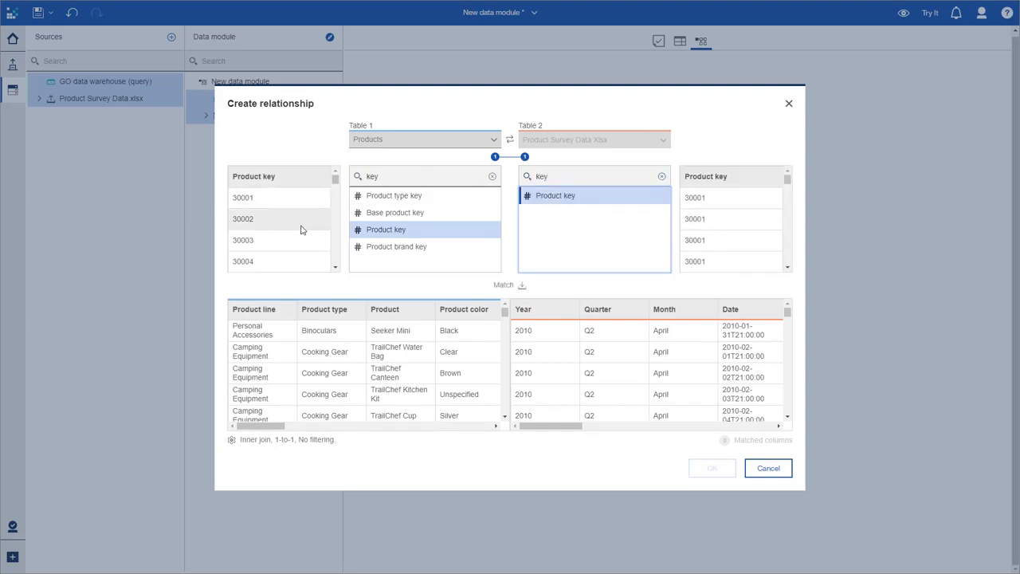
scroll(699, 239, "down", 1)
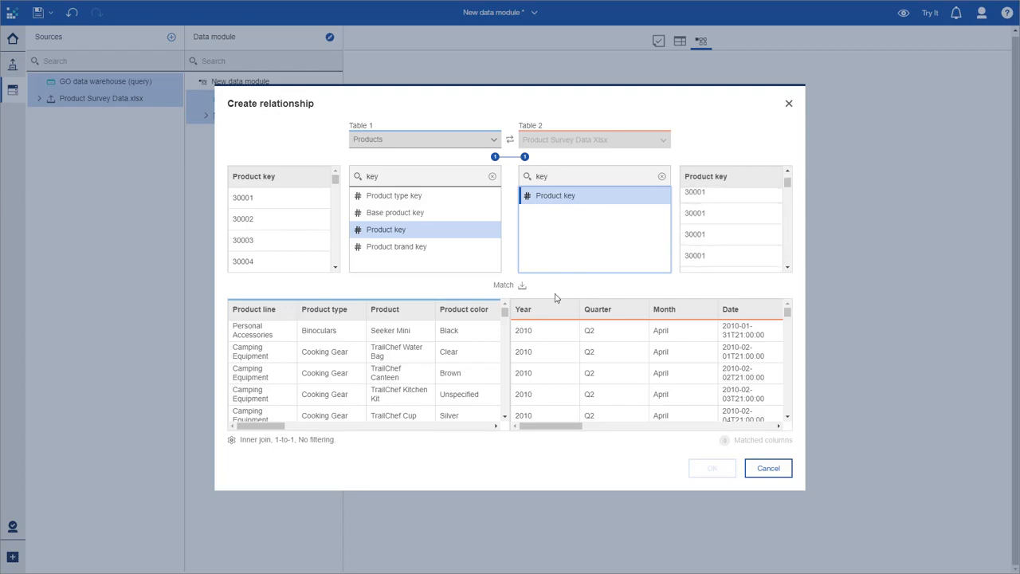
left_click(519, 286)
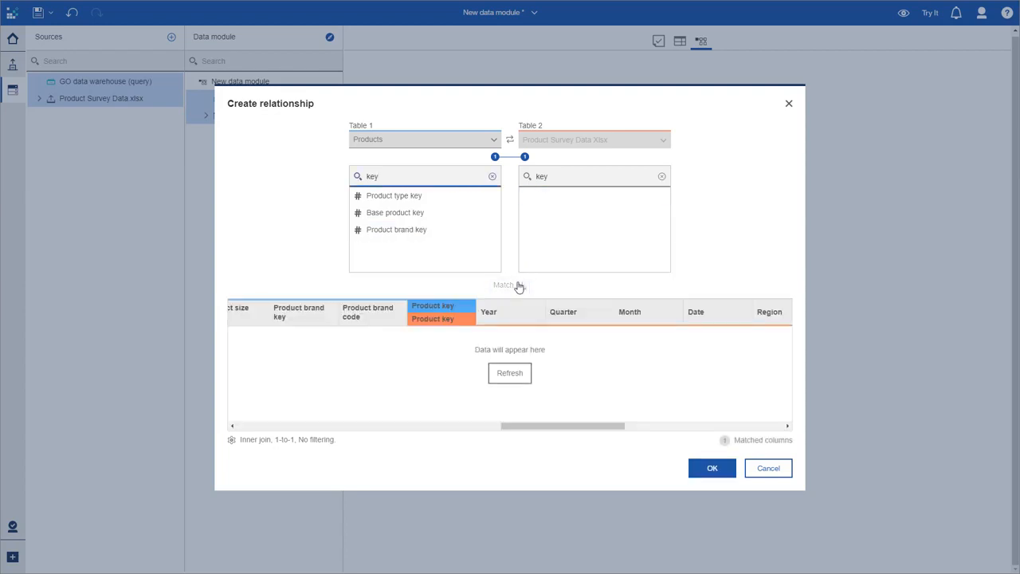
- Preview the joined rows for the Product key match and create the relationship between Products and Product Survey Data Xlsx
left_click(511, 369)
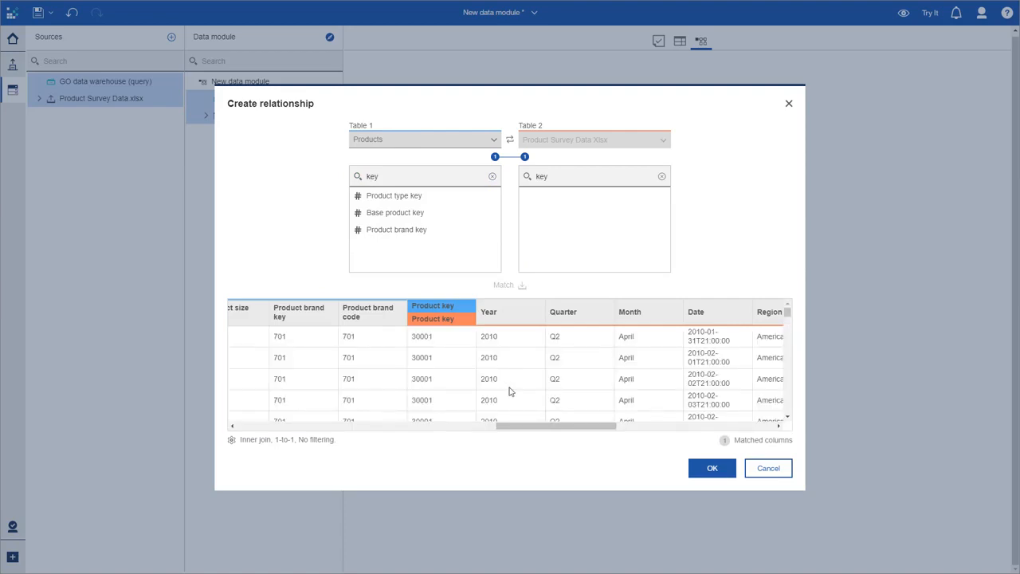
left_click_drag(518, 426, 725, 420)
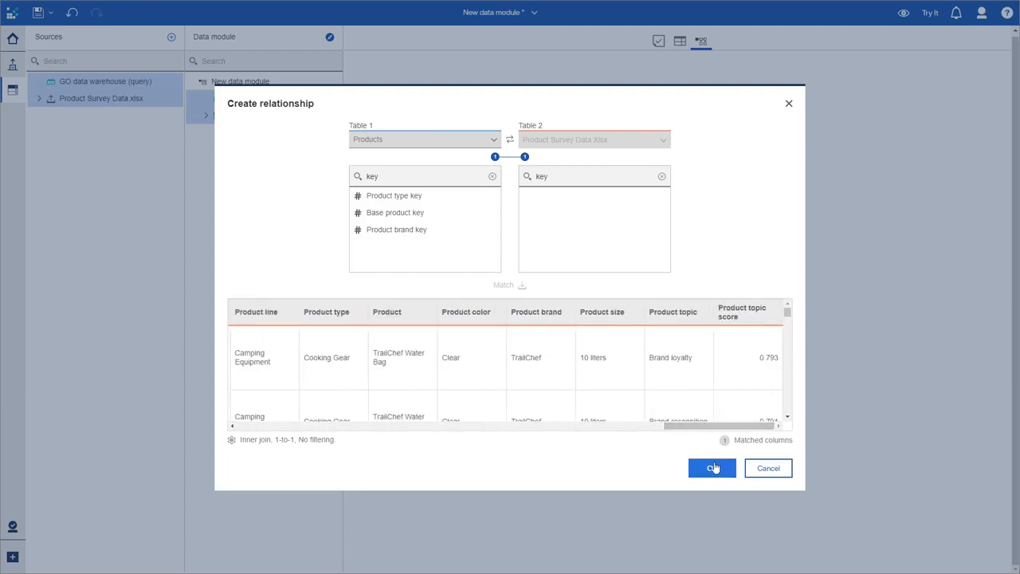
left_click(714, 465)
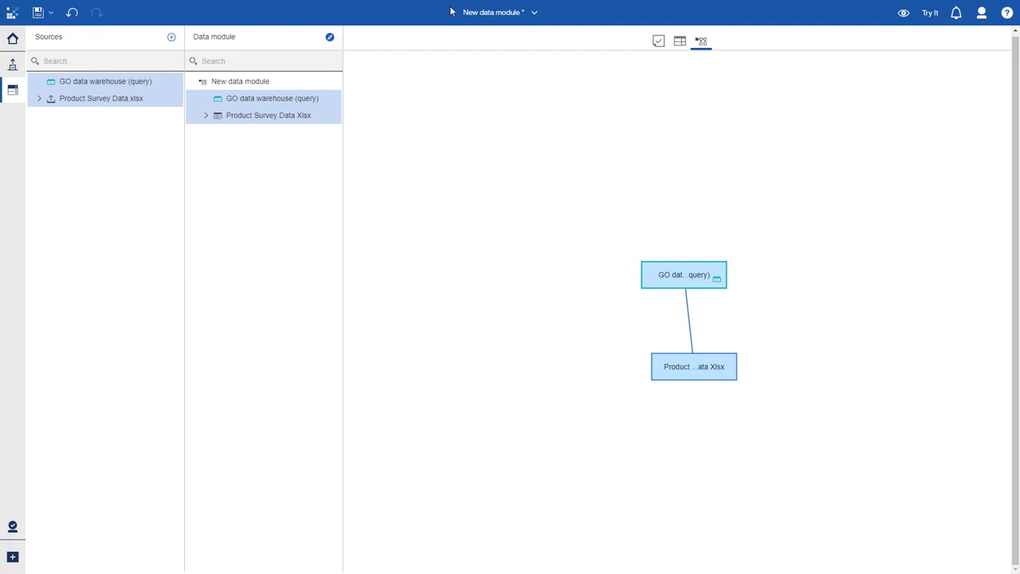
- Create a new story from the home page using the guided journey layout with four scenes in two staggered rows
left_click(476, 12)
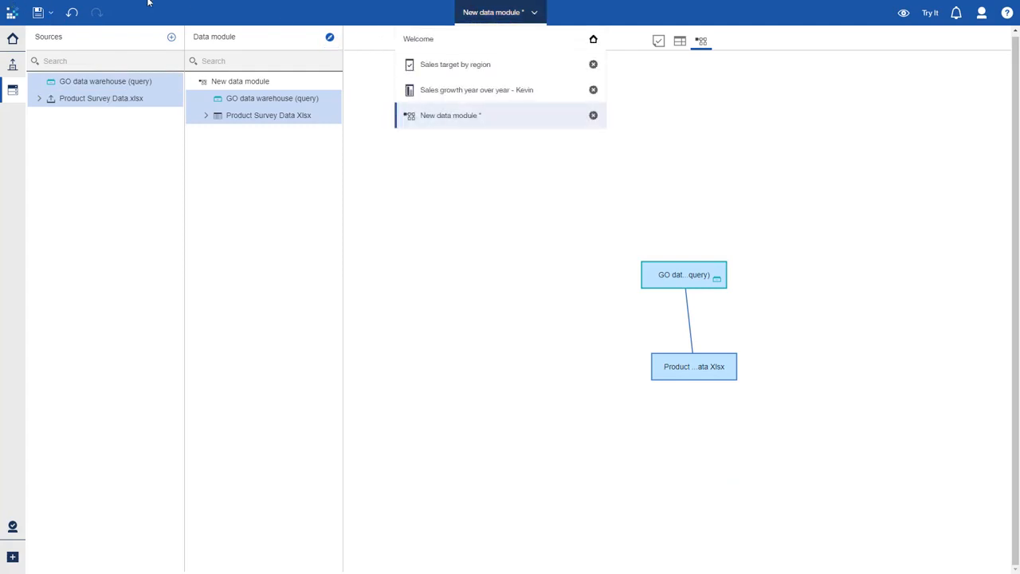
left_click(18, 42)
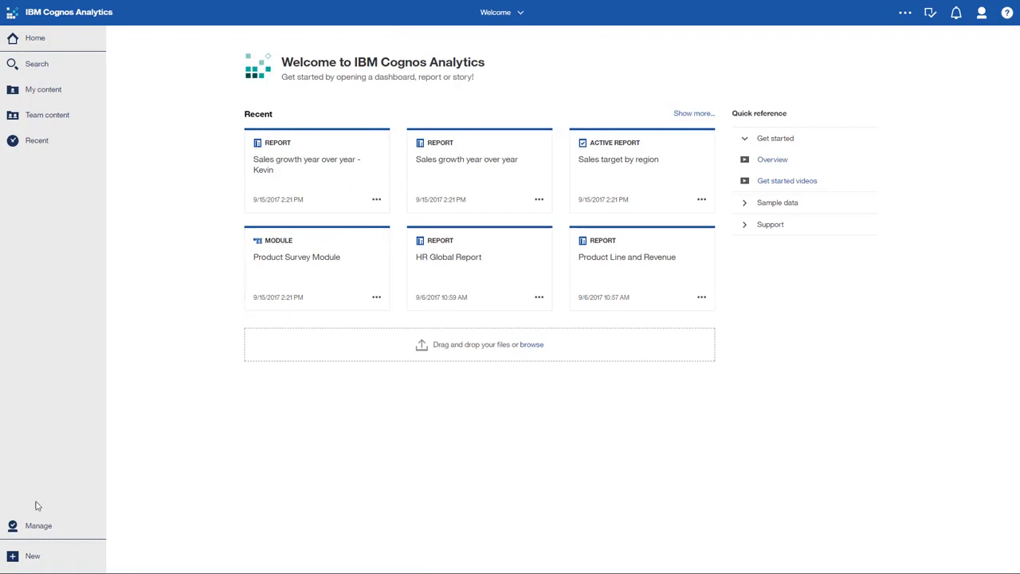
left_click(34, 558)
left_click(59, 482)
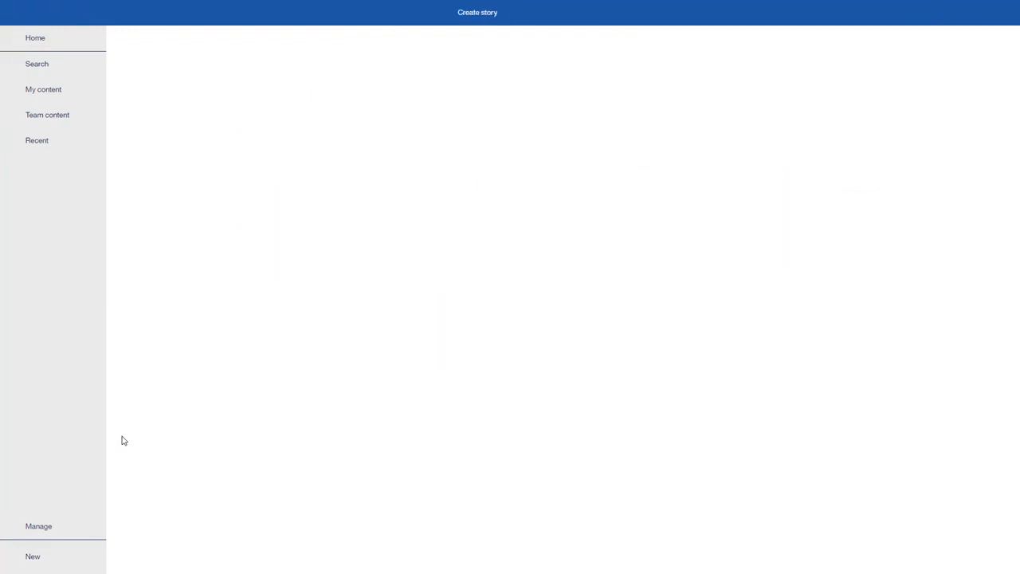
left_click(167, 163)
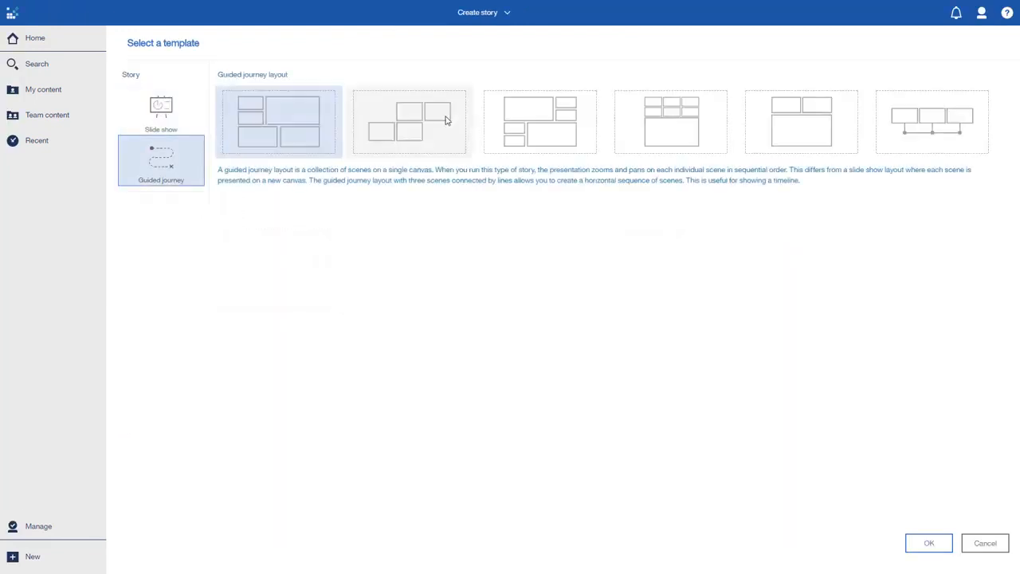
double_click(447, 121)
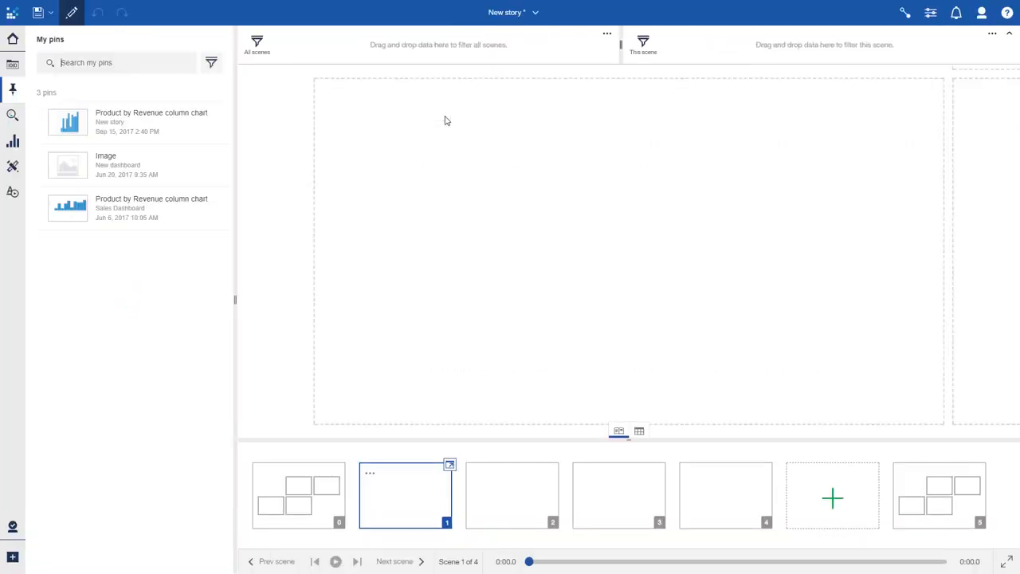
- Fill scene 1 with the pinned image and place a text widget near the image's upper-left corner
left_click_drag(72, 167, 630, 251)
left_click(13, 192)
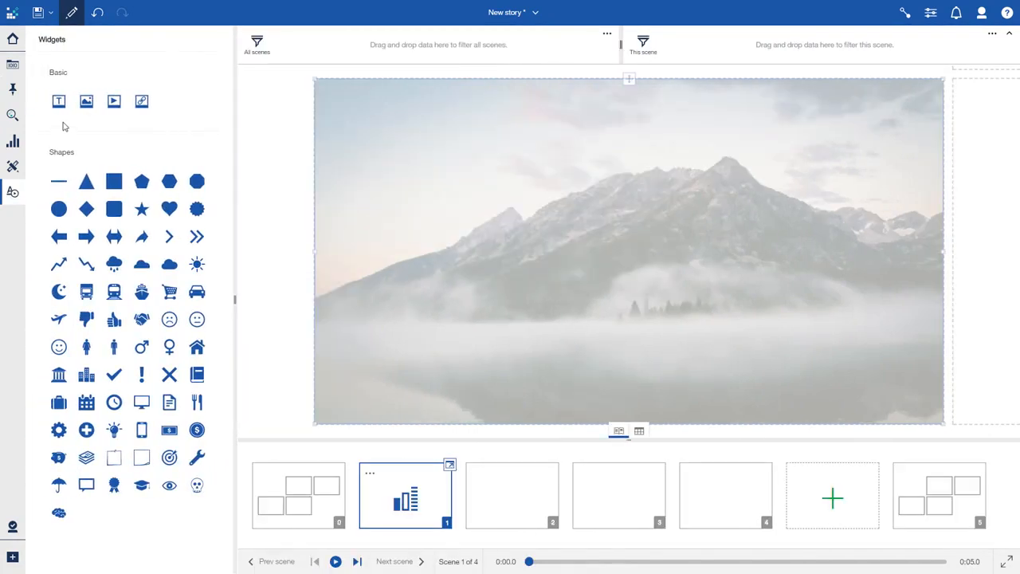
left_click_drag(59, 101, 407, 116)
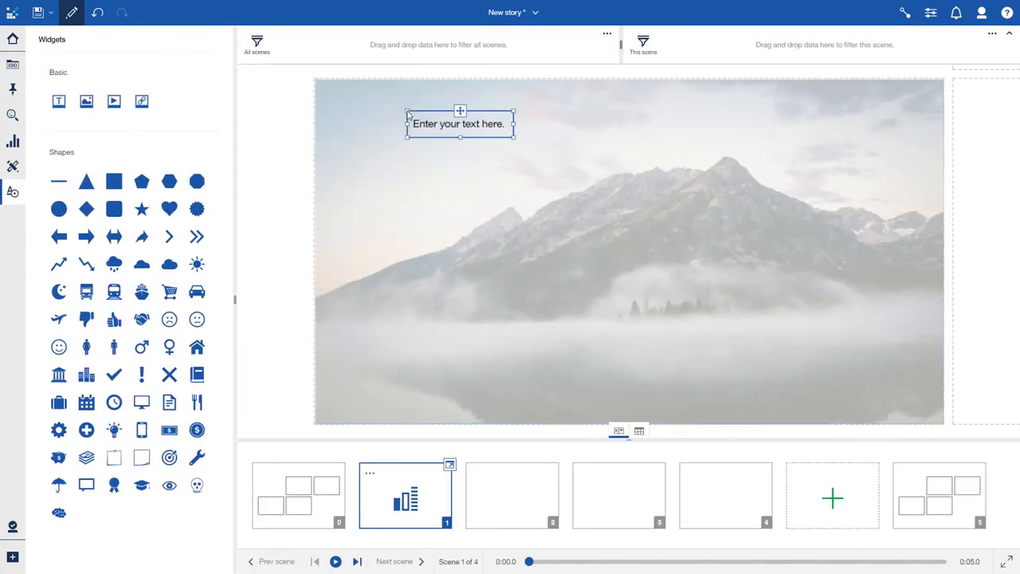
- Replace the placeholder text with "Product Survey Results" and enlarge the text box to cover most of scene 1
double_click(462, 123)
left_click(503, 124)
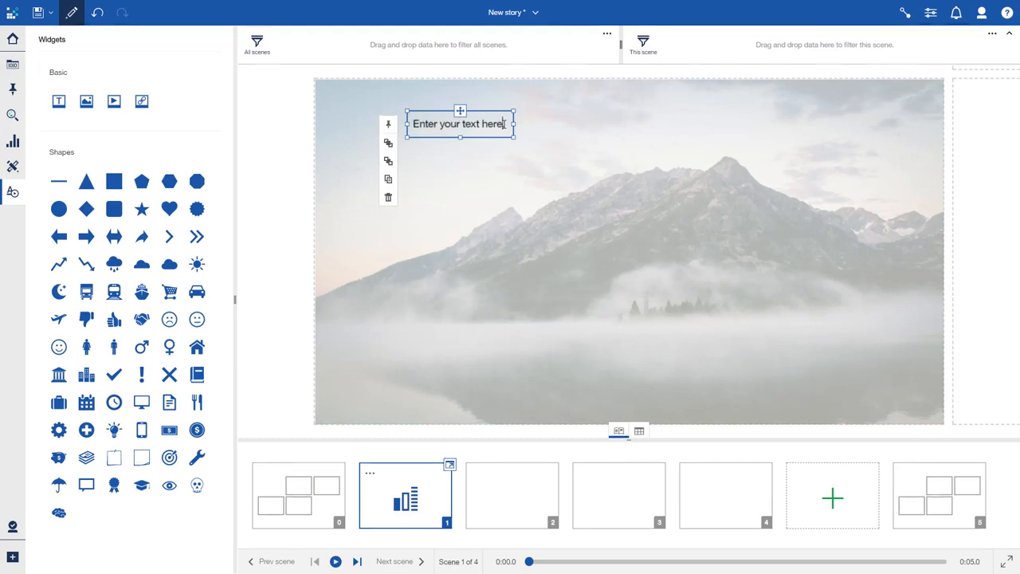
key("BackSpace")
key("BackSpace")
key("BackSpace")
key("BackSpace")
key("BackSpace")
key("BackSpace")
key("BackSpace")
key("BackSpace")
key("BackSpace")
key("BackSpace")
key("BackSpace")
key("BackSpace")
key("BackSpace")
key("BackSpace")
key("BackSpace")
key("BackSpace")
key("BackSpace")
key("BackSpace")
key("BackSpace")
key("BackSpace")
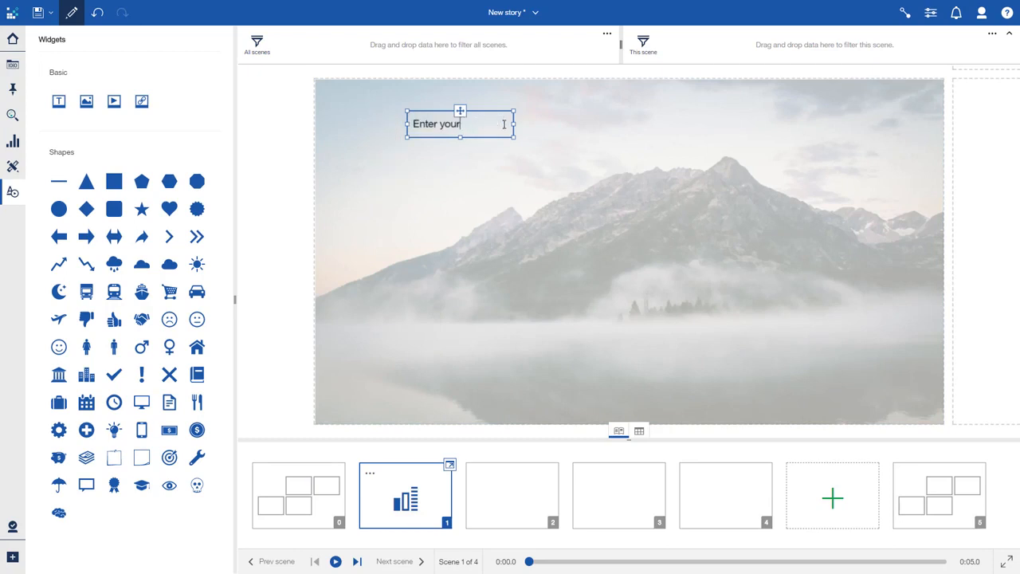
type("Product Survey Resu")
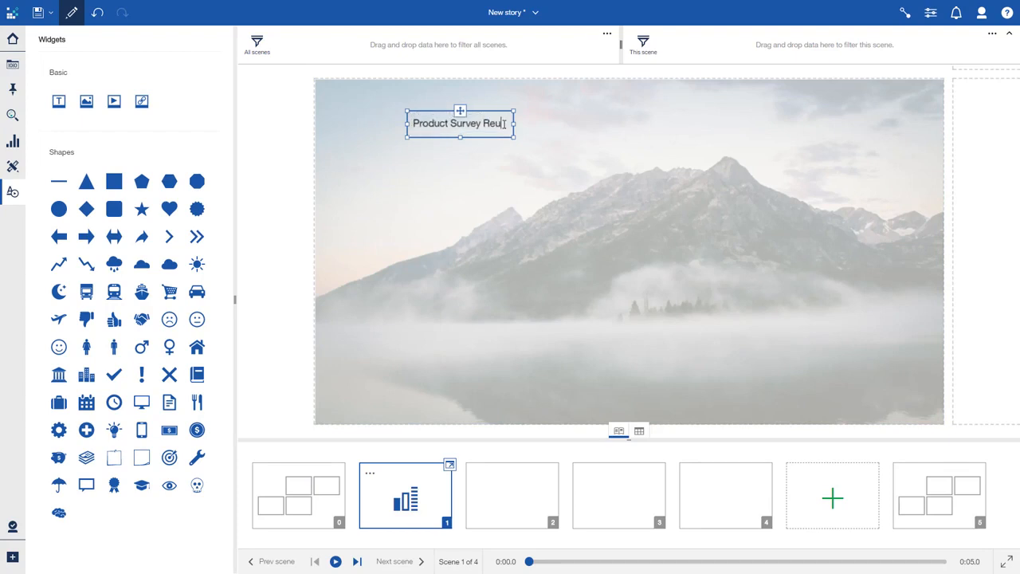
type("lts")
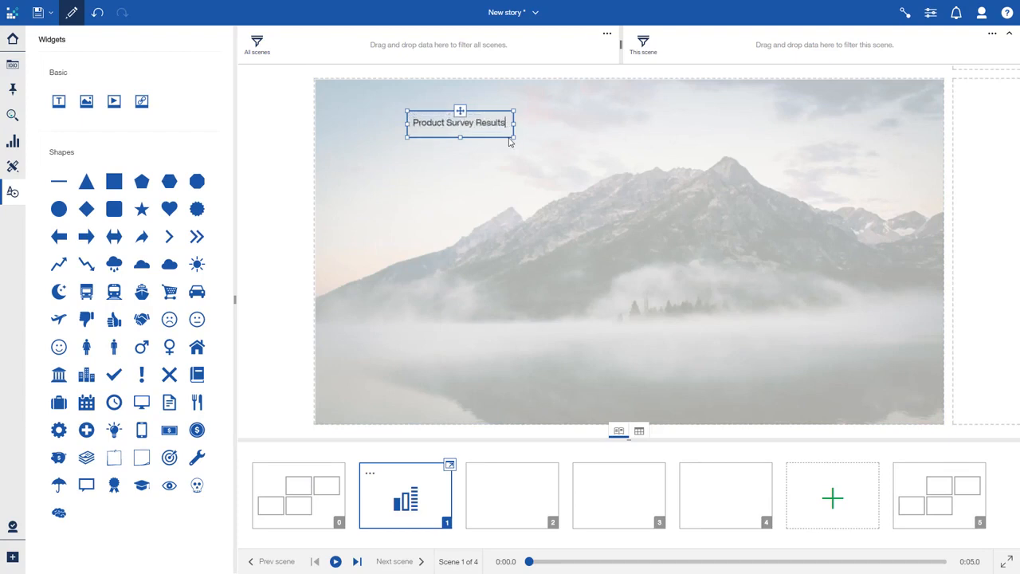
left_click_drag(514, 136, 830, 386)
- Switch to scene 2 and add Product Survey Module from My content as the story's data source
left_click(535, 480)
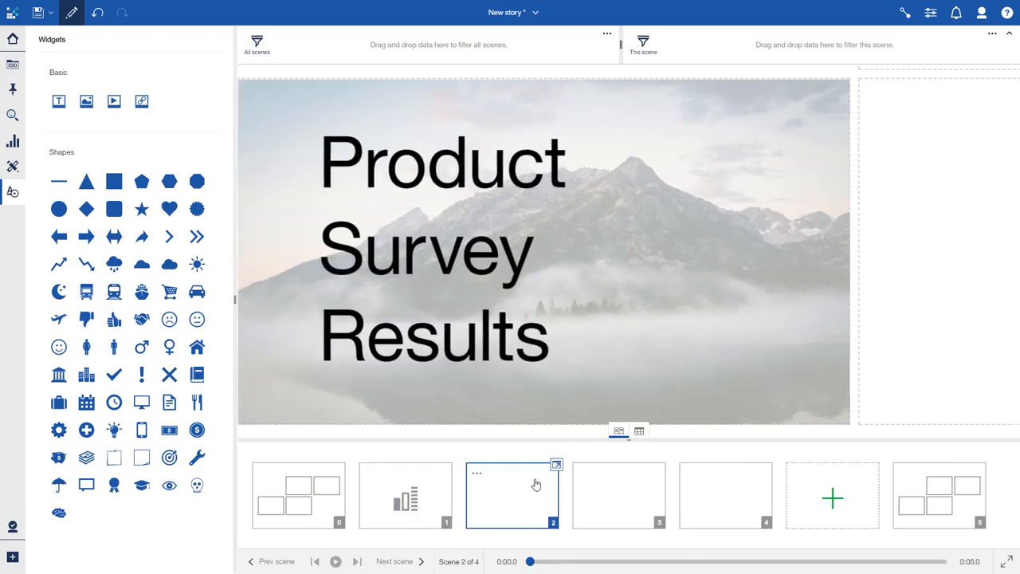
left_click(15, 67)
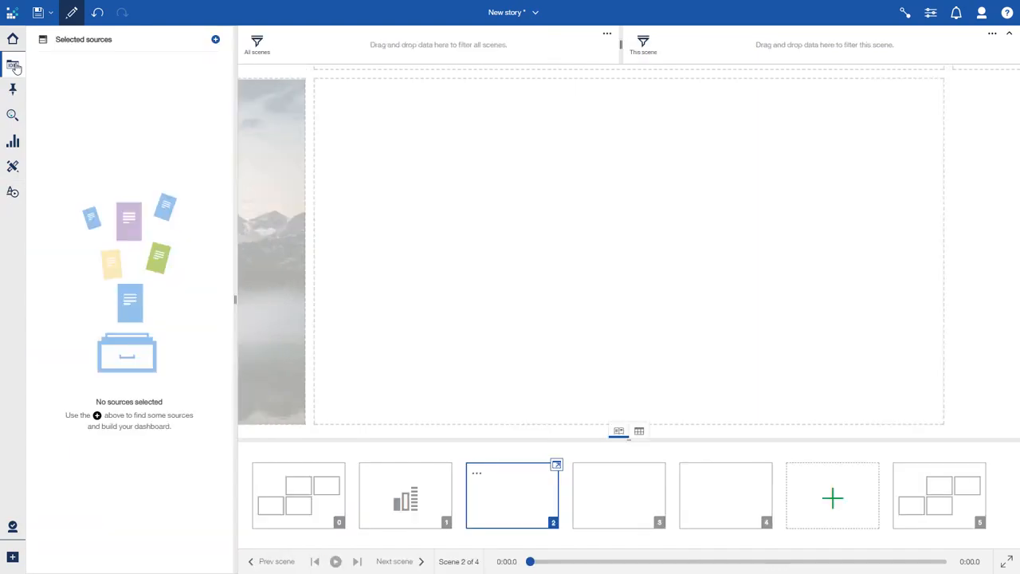
left_click(215, 41)
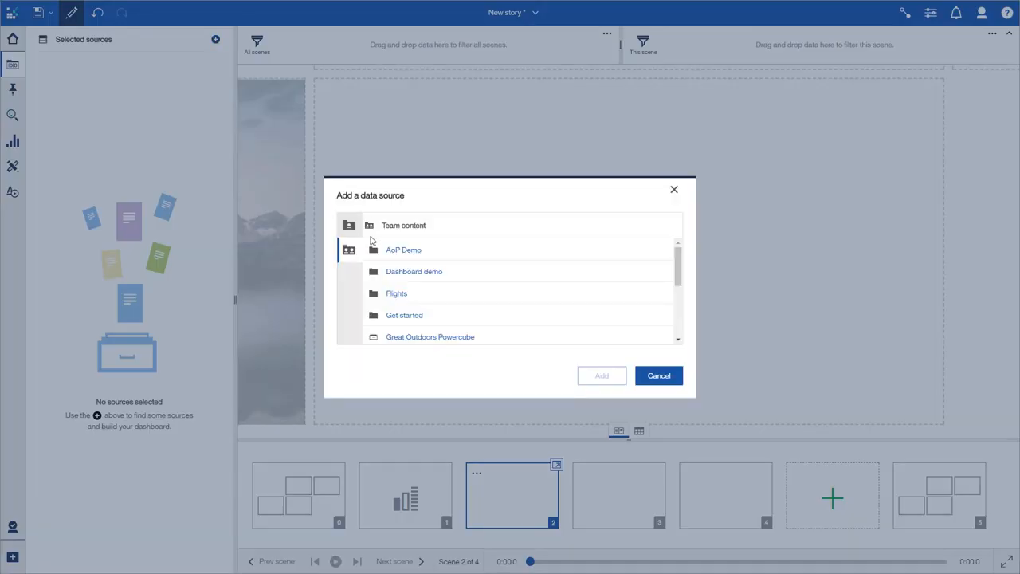
left_click(348, 225)
scroll(391, 295, "down", 2)
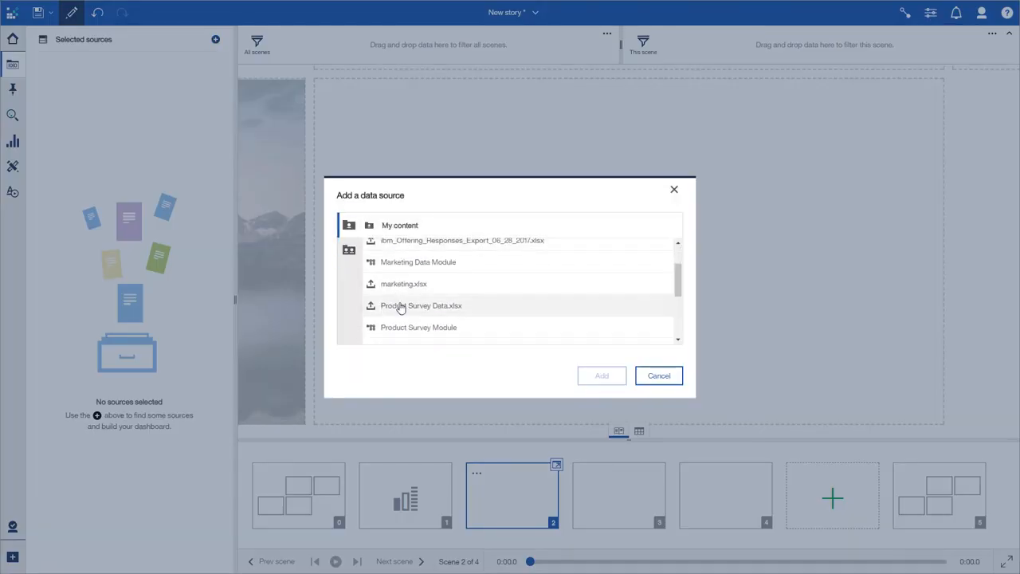
left_click(402, 327)
left_click(602, 375)
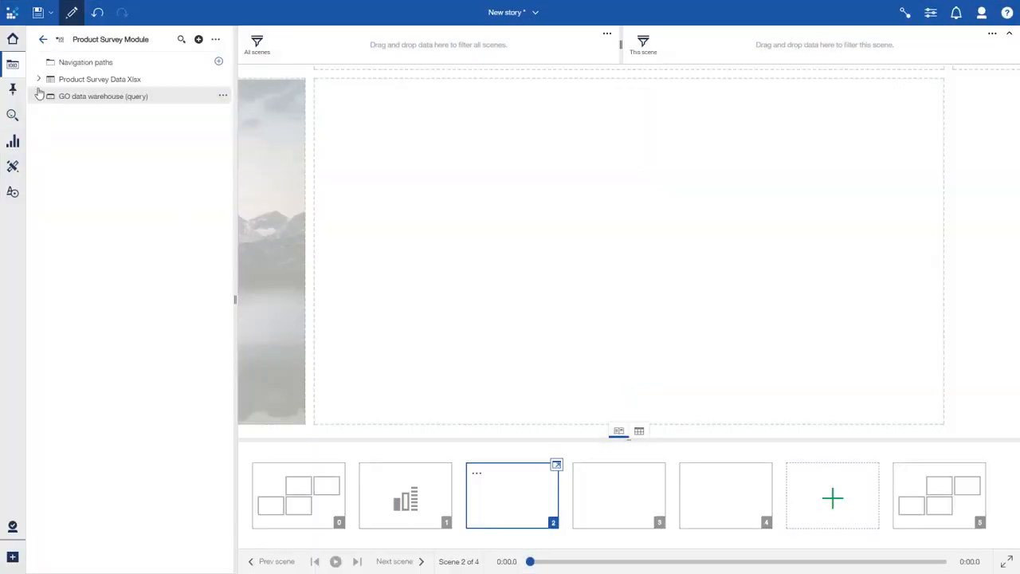
- Fill scene 2 with a visualization of Retailer country and Product topic score from Product Survey Data Xlsx
left_click(38, 79)
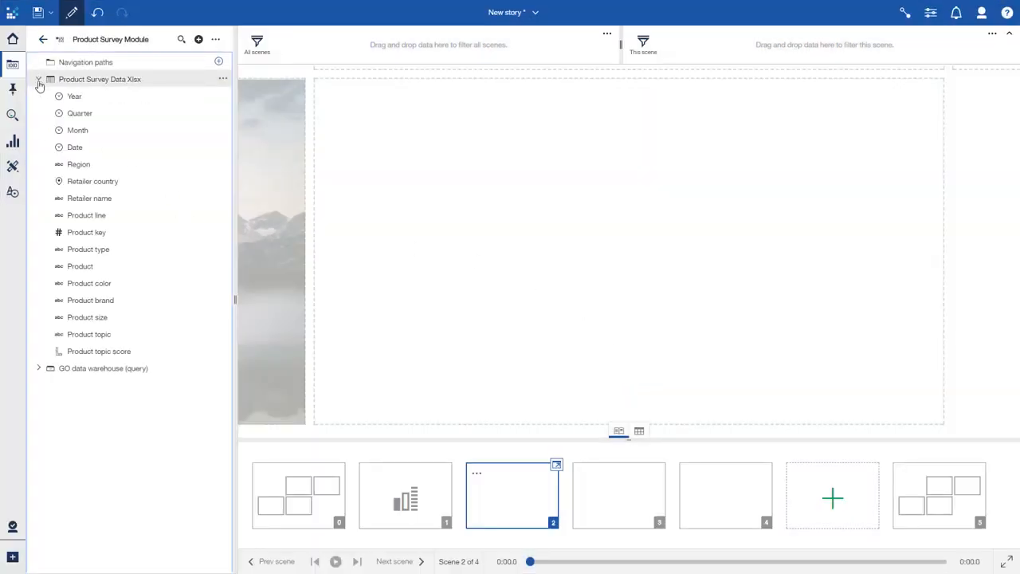
left_click(99, 181)
left_click(95, 351, "ctrl")
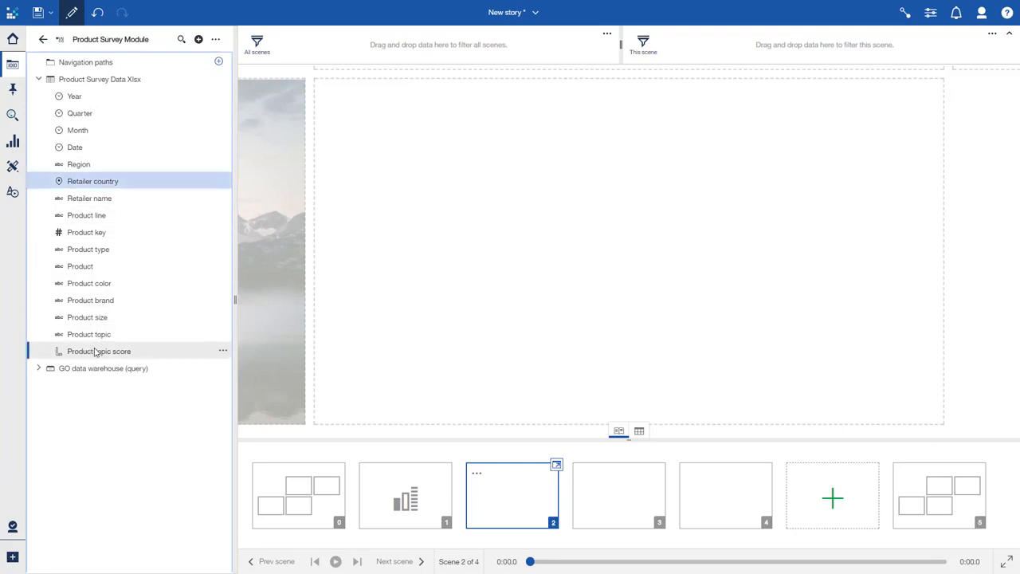
left_click_drag(97, 352, 634, 256)
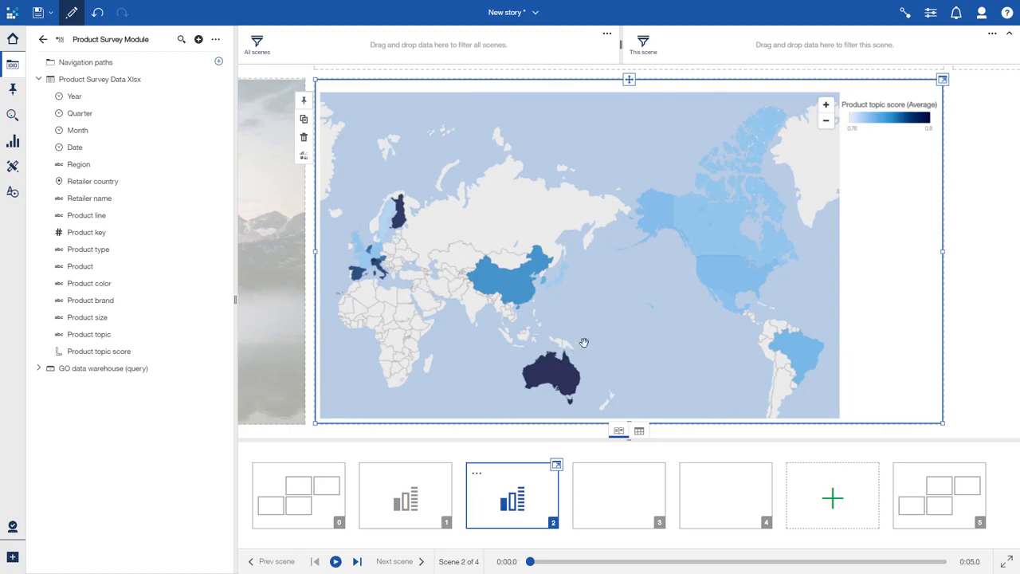
- Switch to scene 3 and place an empty Crosstab visualization near its upper-left corner
left_click(617, 481)
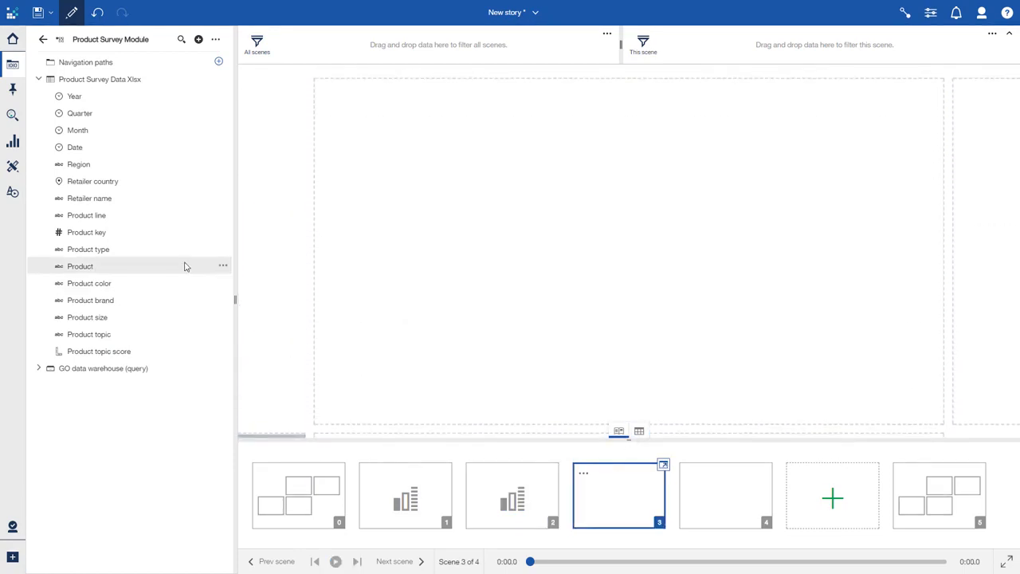
left_click(13, 141)
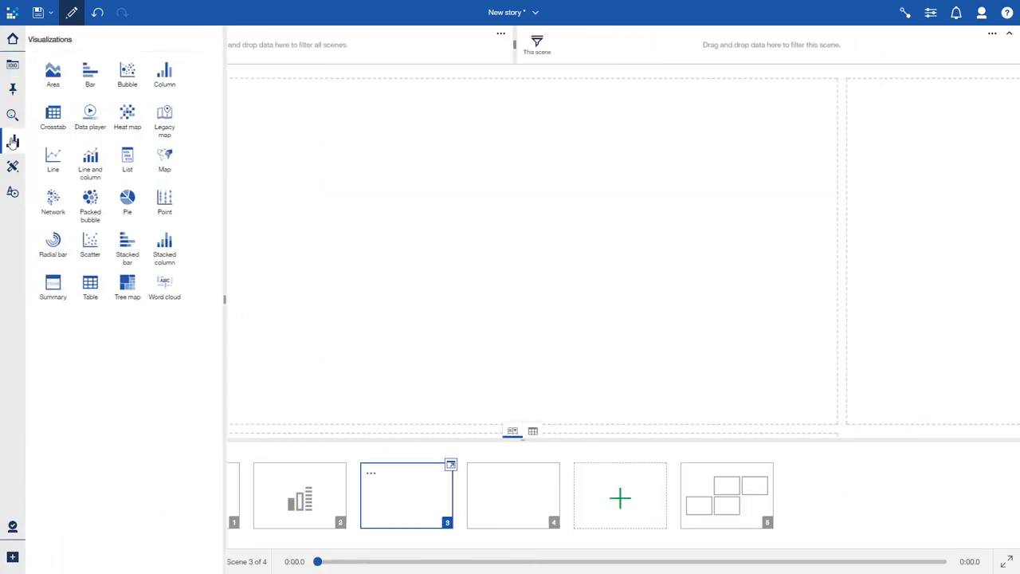
left_click_drag(64, 120, 353, 102)
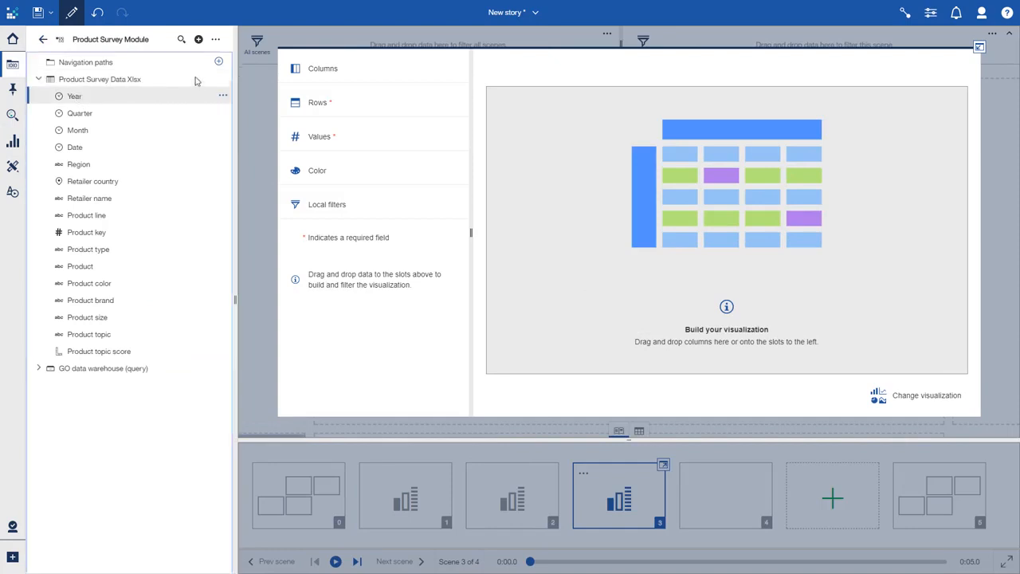
- Build the crosstab with Year as columns, Product type and Product as rows, and Product topic score as both values and color
left_click_drag(74, 96, 303, 69)
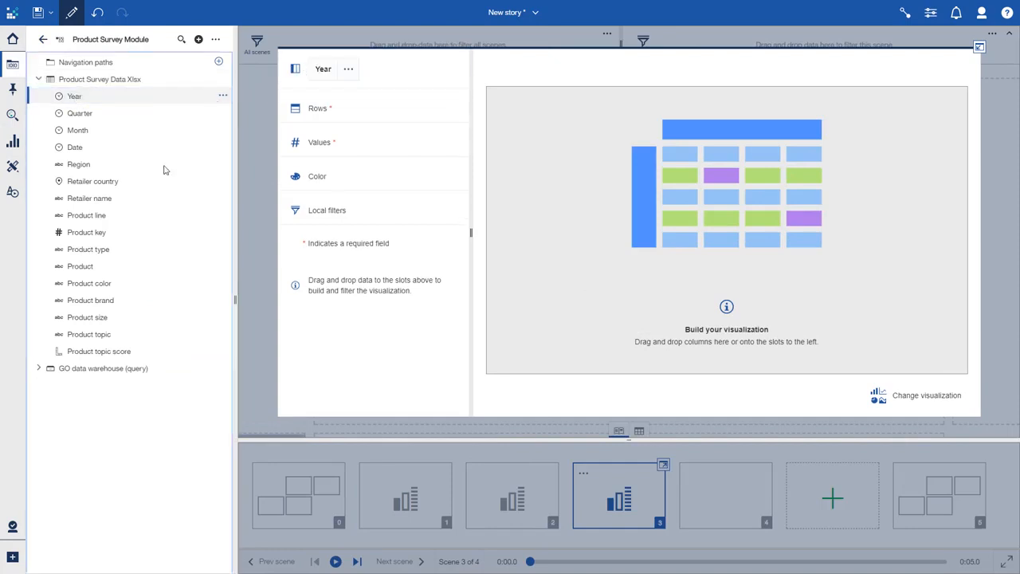
left_click(112, 249)
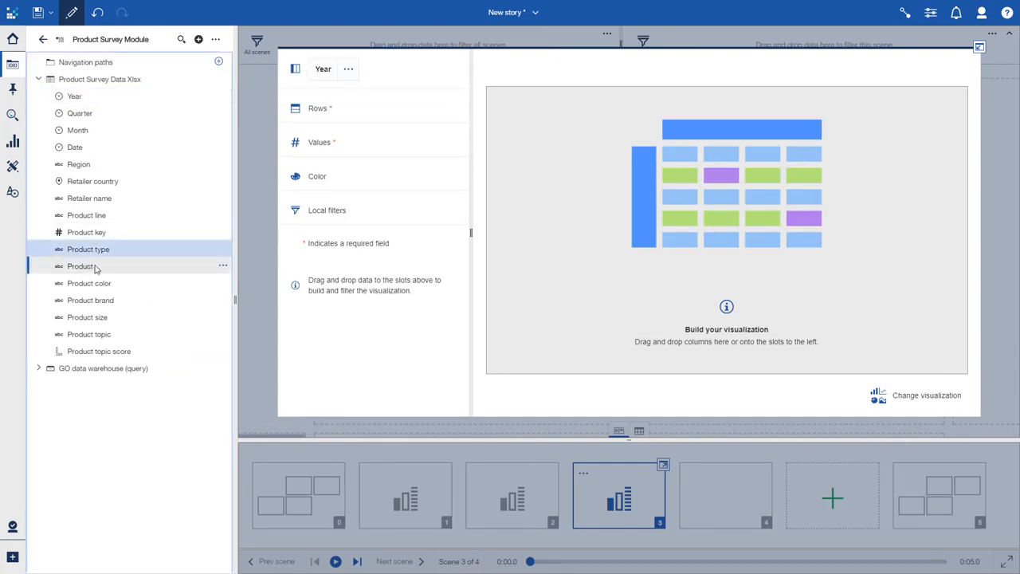
left_click(94, 269, "ctrl")
left_click_drag(94, 268, 339, 111)
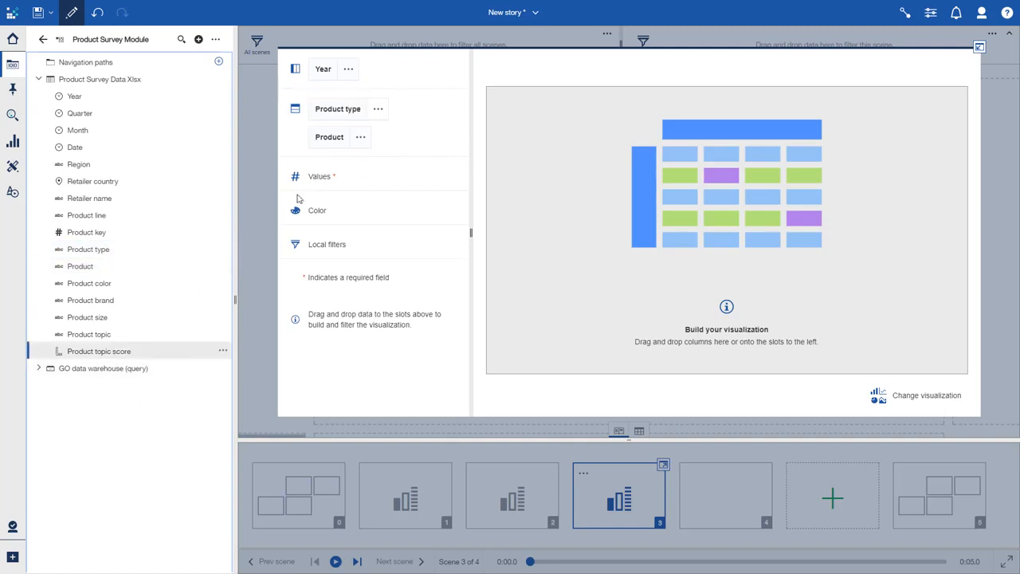
left_click_drag(296, 197, 321, 183)
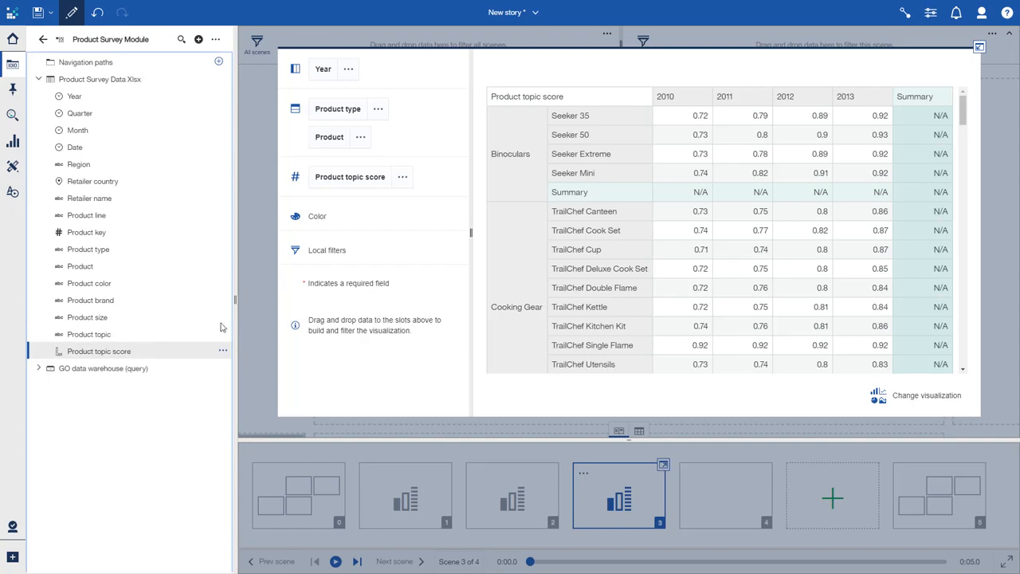
left_click_drag(212, 350, 317, 226)
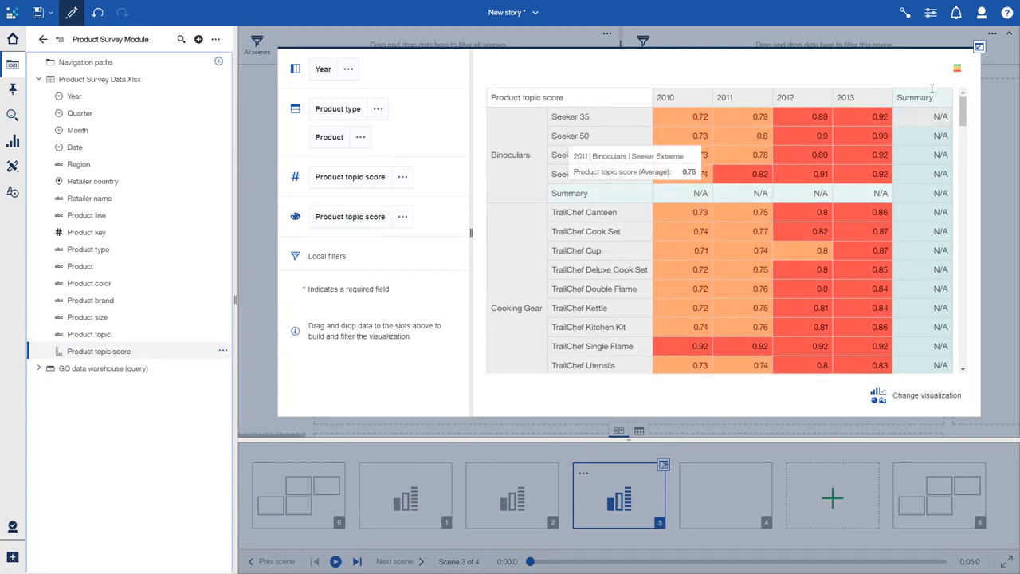
- Collapse the crosstab's expanded view and resize it to fill about the left two-thirds of scene 3 at full height
left_click(980, 47)
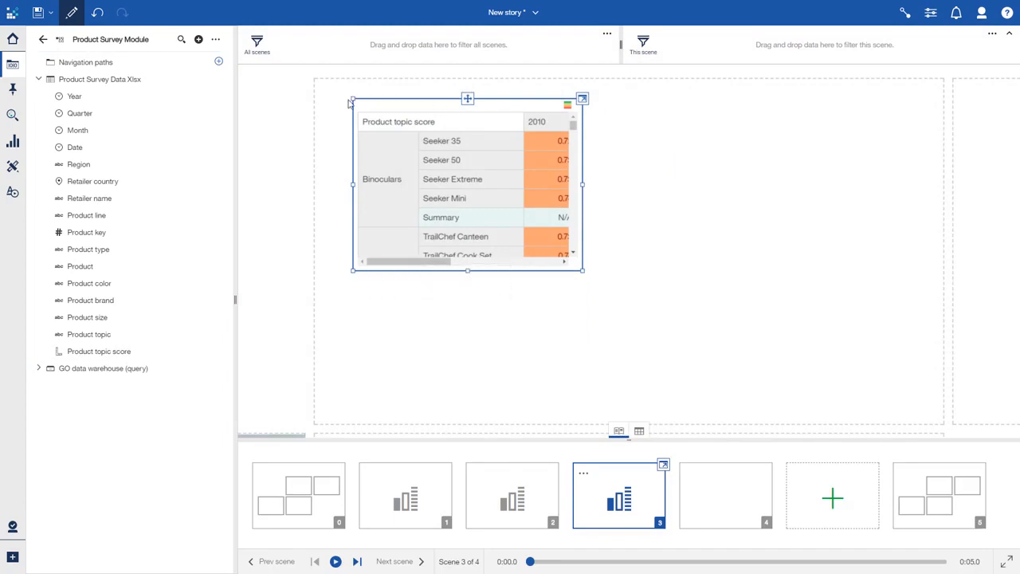
left_click_drag(352, 97, 313, 79)
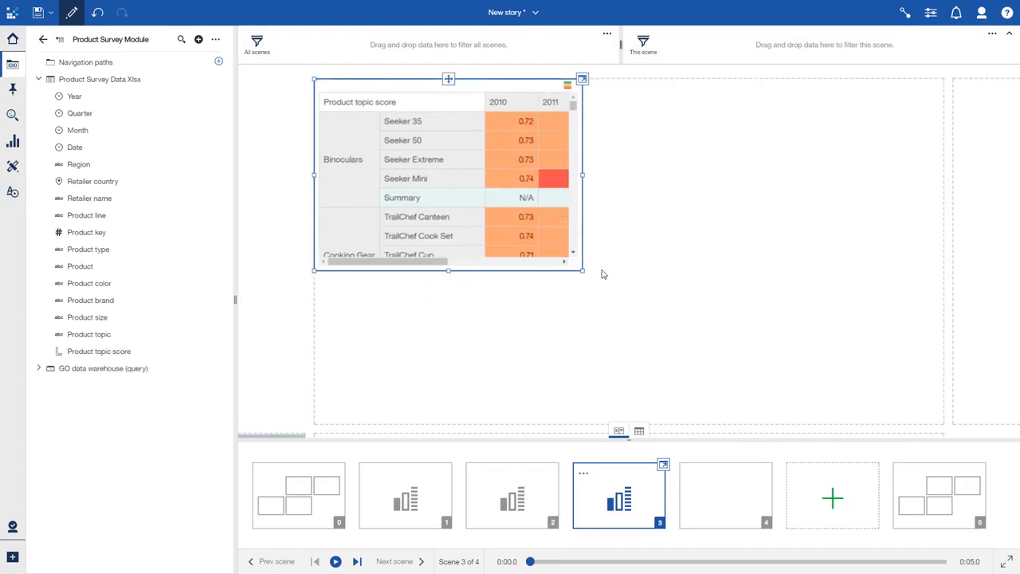
left_click_drag(584, 274, 732, 441)
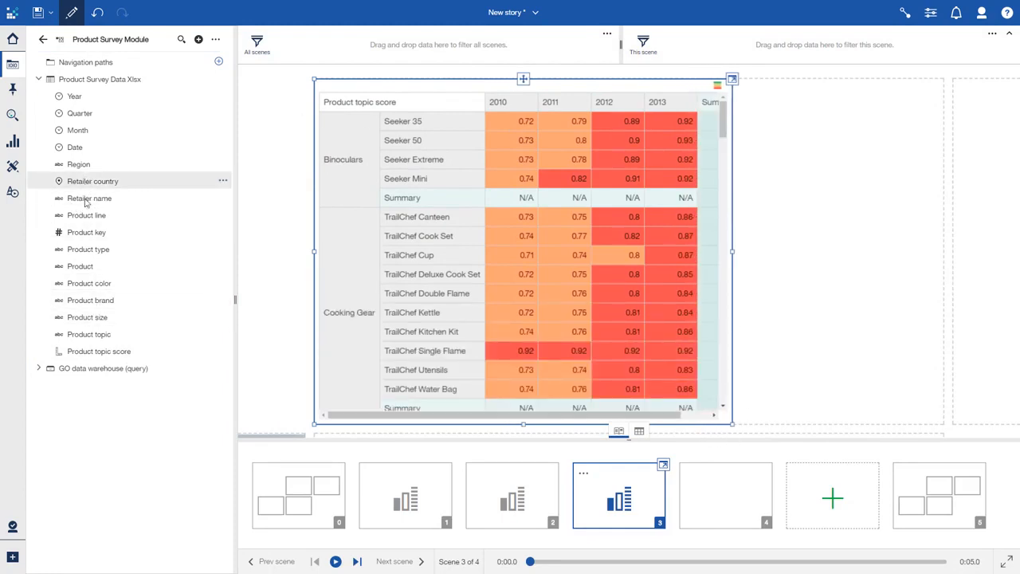
- Add a Product line list beside the crosstab in scene 3 and filter the scene by Outdoor Protection
left_click_drag(86, 216, 751, 159)
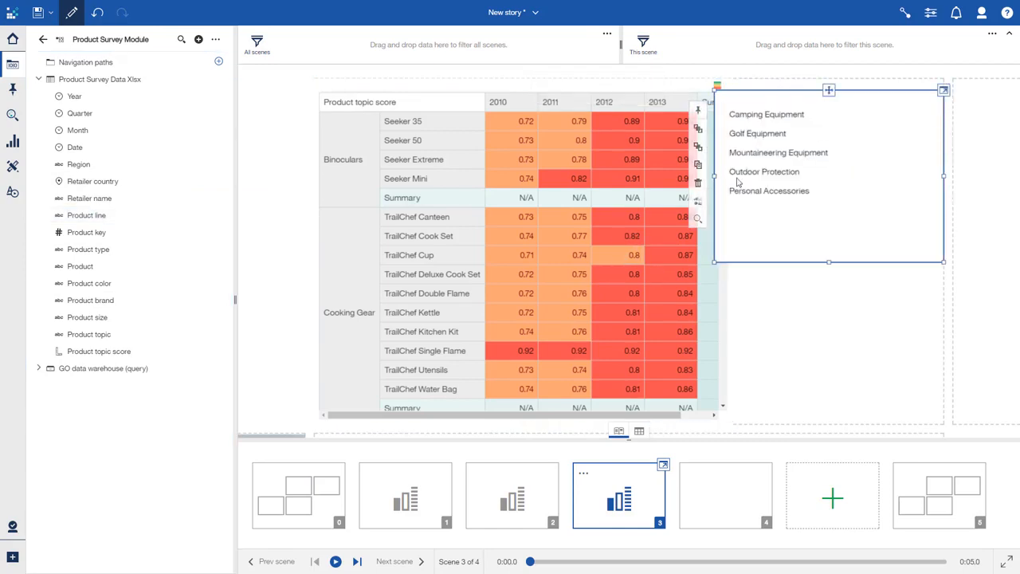
left_click(801, 181)
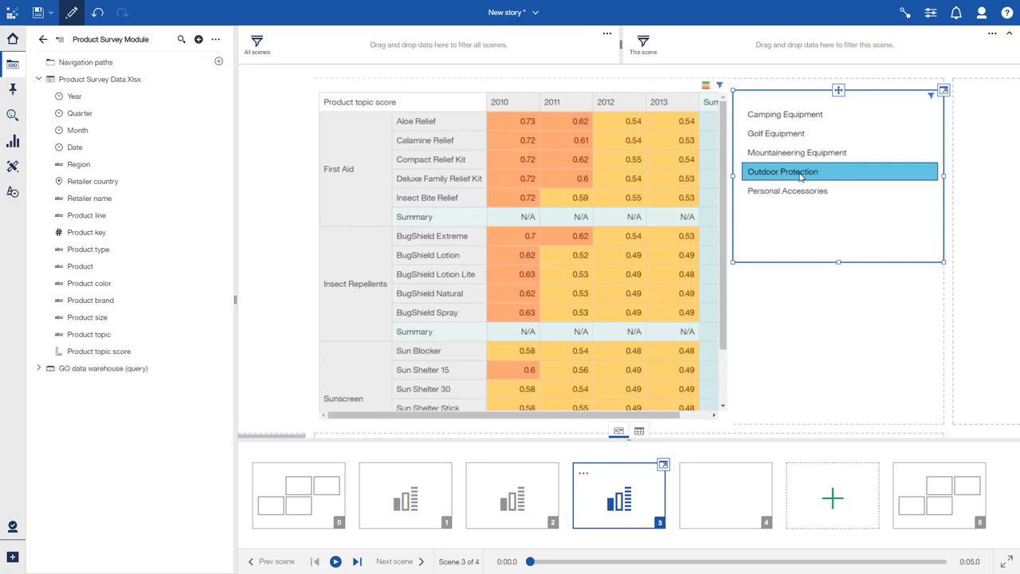
- In scene 4, create a column chart of Product topic score by Product and size it to the left half at full height
left_click(699, 505)
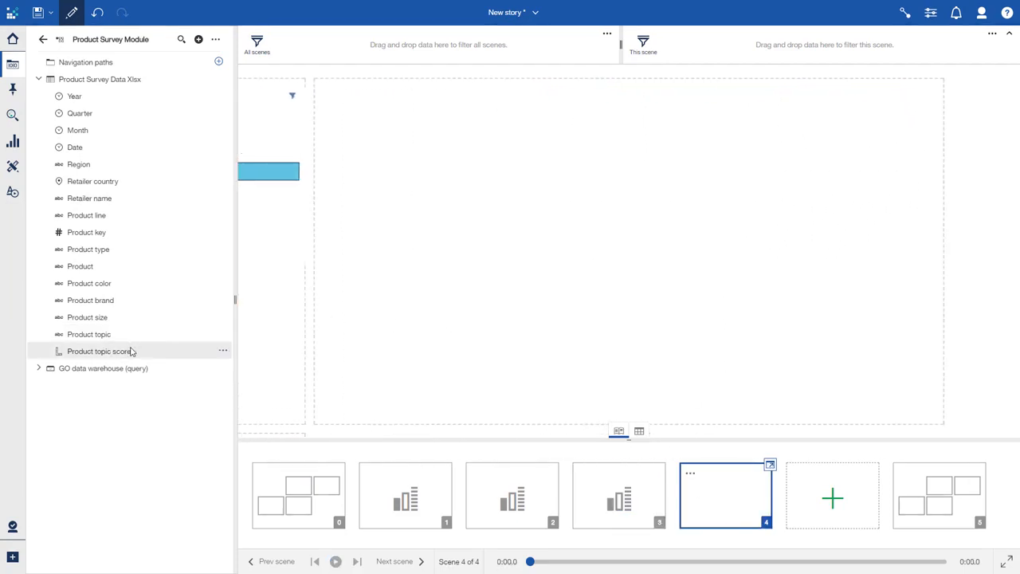
left_click(133, 348)
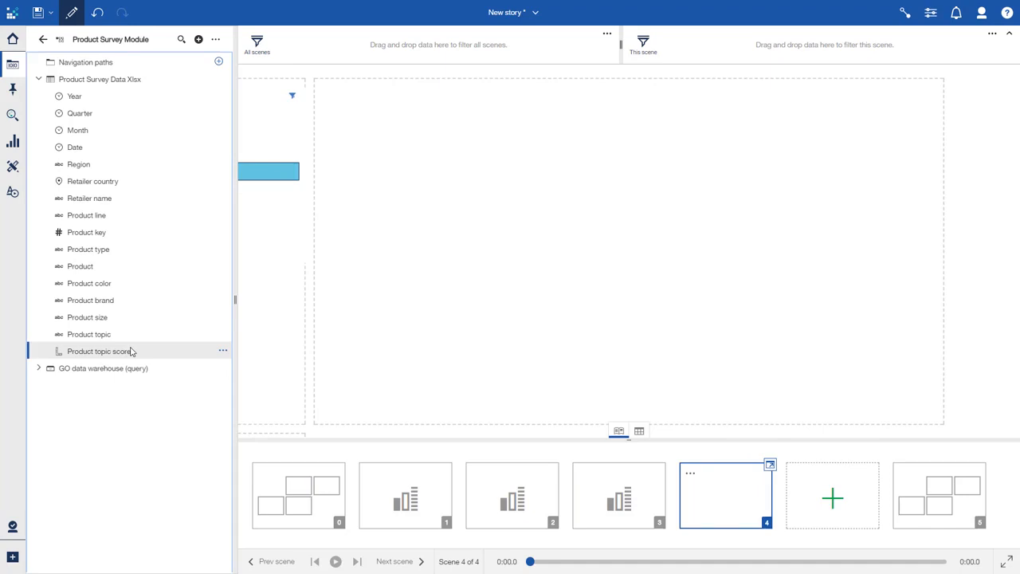
left_click(107, 268, "ctrl")
left_click_drag(87, 269, 317, 90)
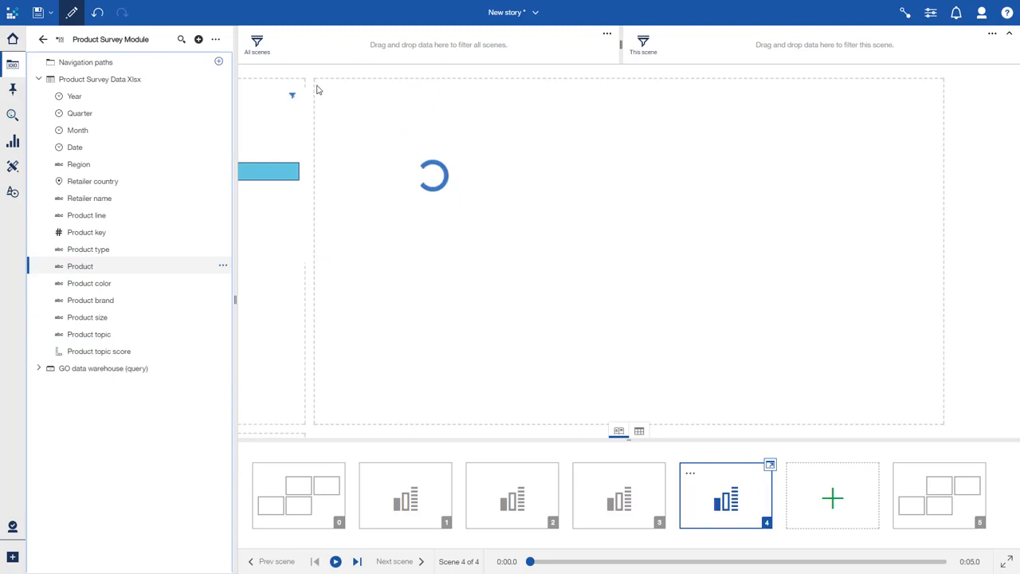
left_click_drag(431, 257, 432, 423)
left_click_drag(547, 256, 619, 254)
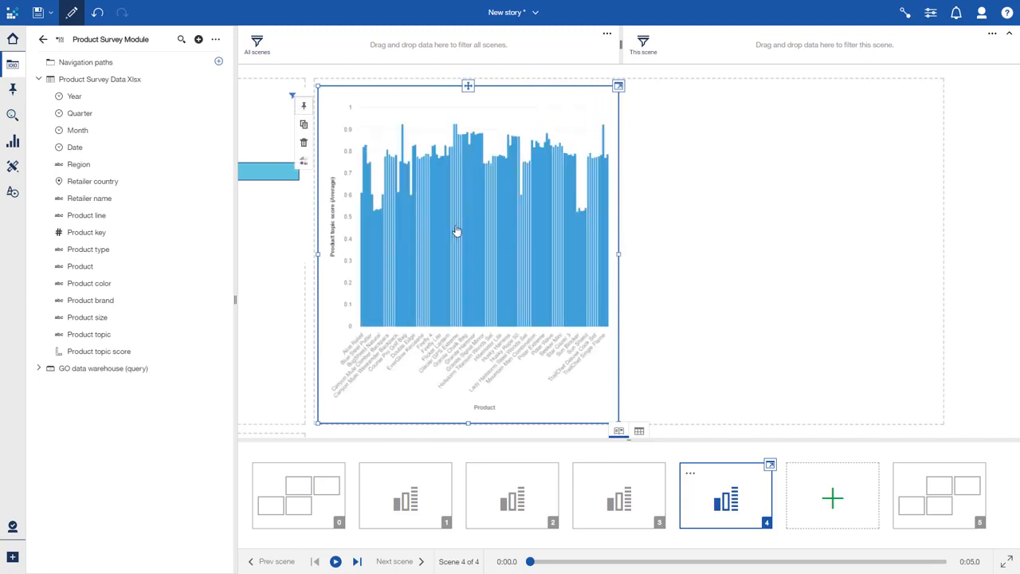
- Limit the column chart to the top 10 results by Product topic score
left_click(333, 227)
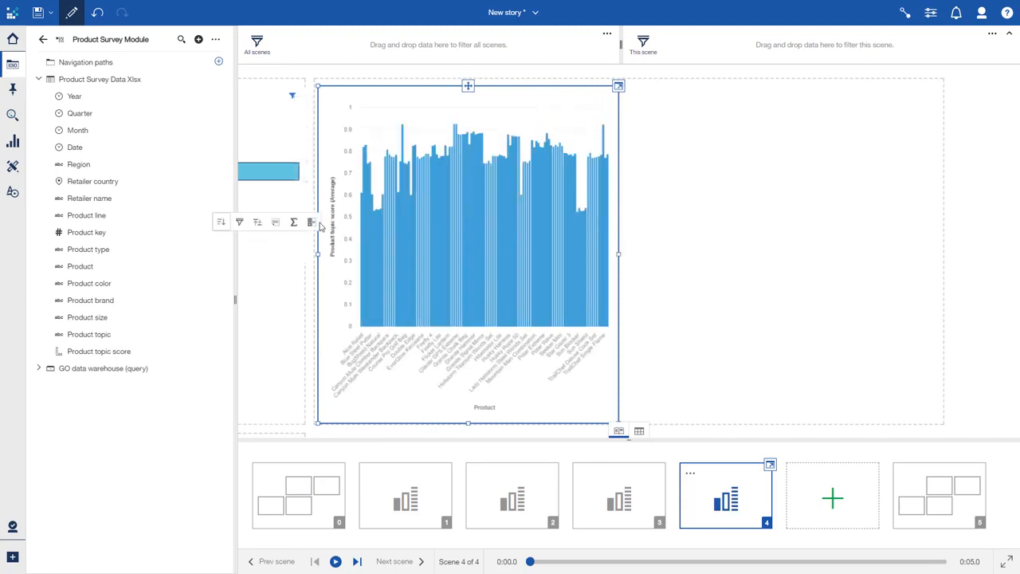
left_click(258, 223)
left_click(218, 238)
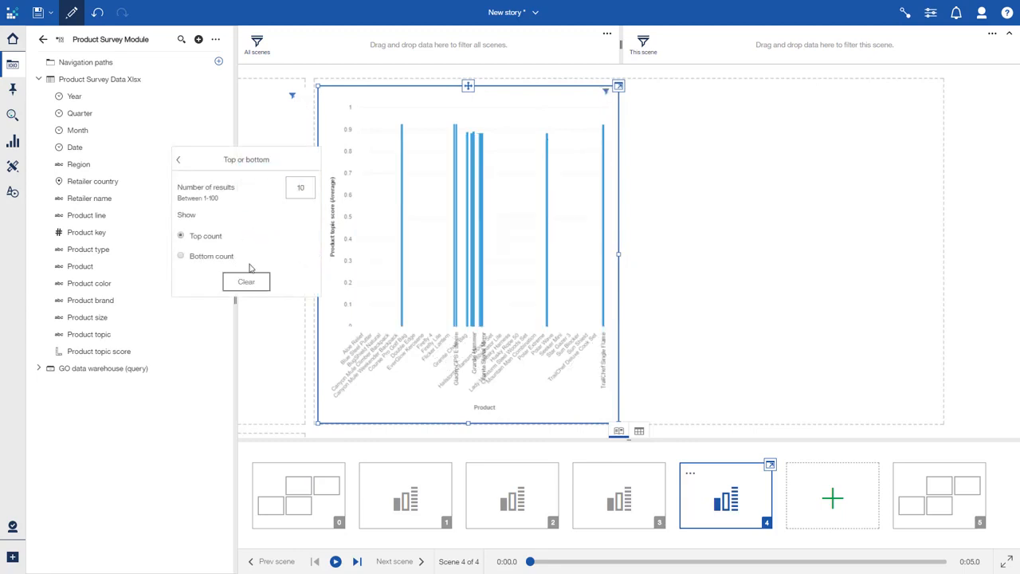
left_click(659, 344)
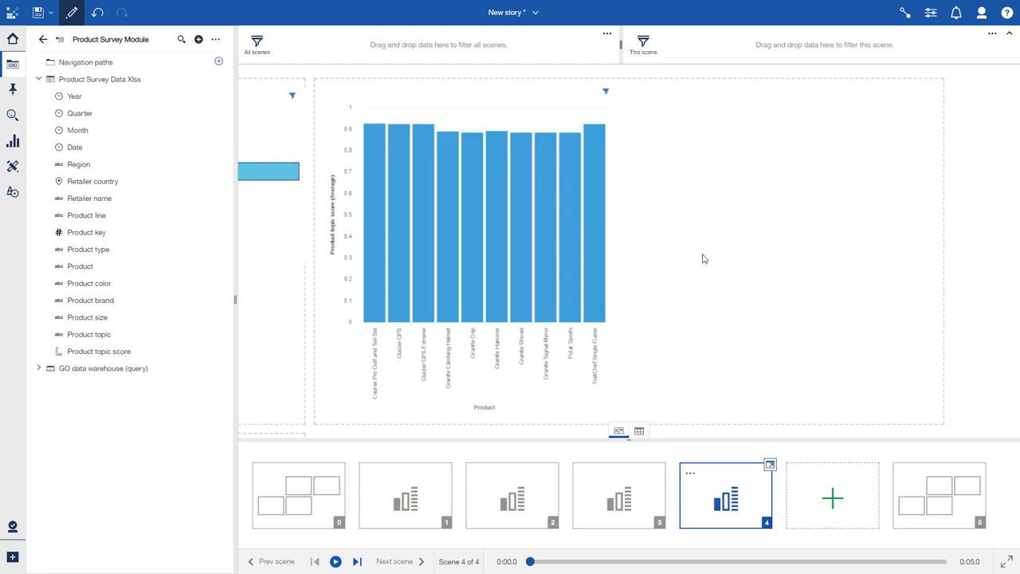
- Add the pinned Product by Revenue column chart from New story beside the topic score chart and check its filter
left_click(12, 88)
left_click_drag(70, 123, 614, 85)
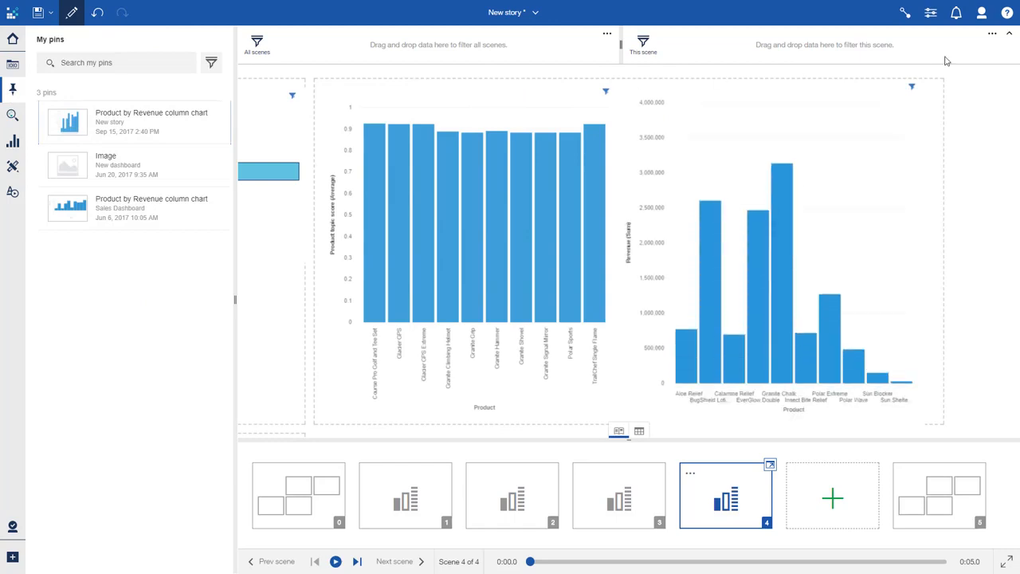
left_click(914, 87)
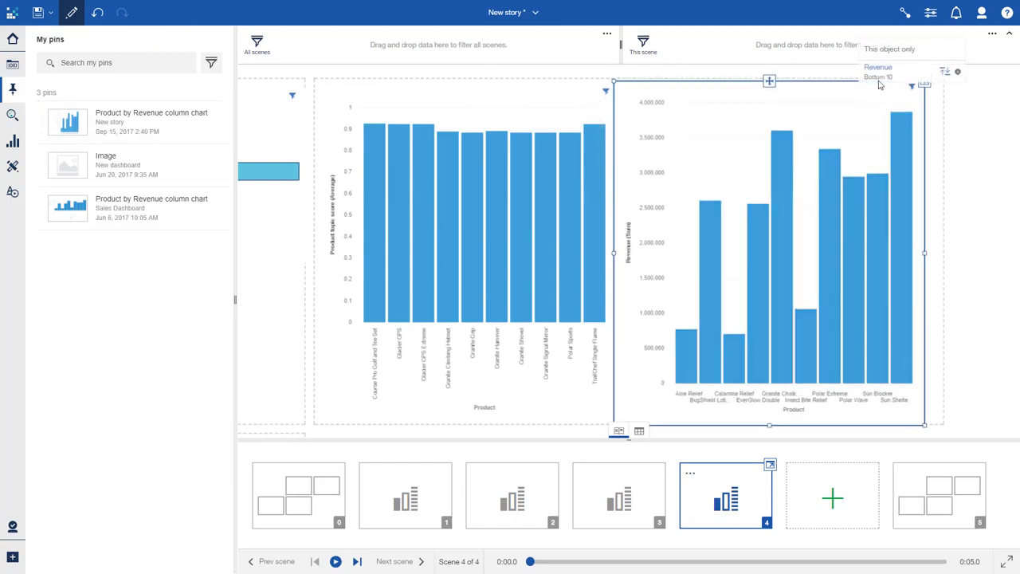
left_click(932, 211)
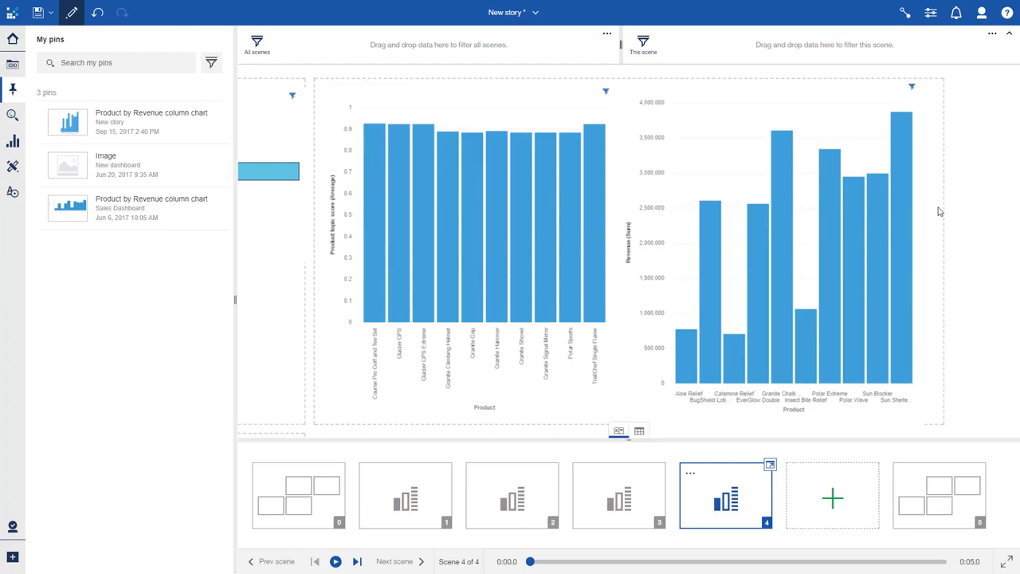
- Add scene 5 using the blank single-area template and place a text widget that fills it
left_click(838, 485)
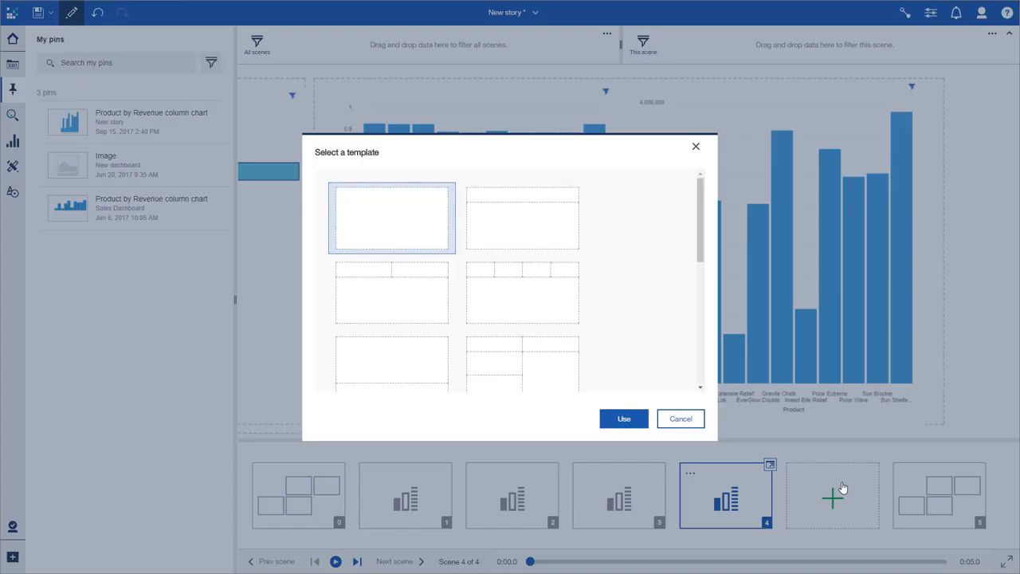
left_click(624, 418)
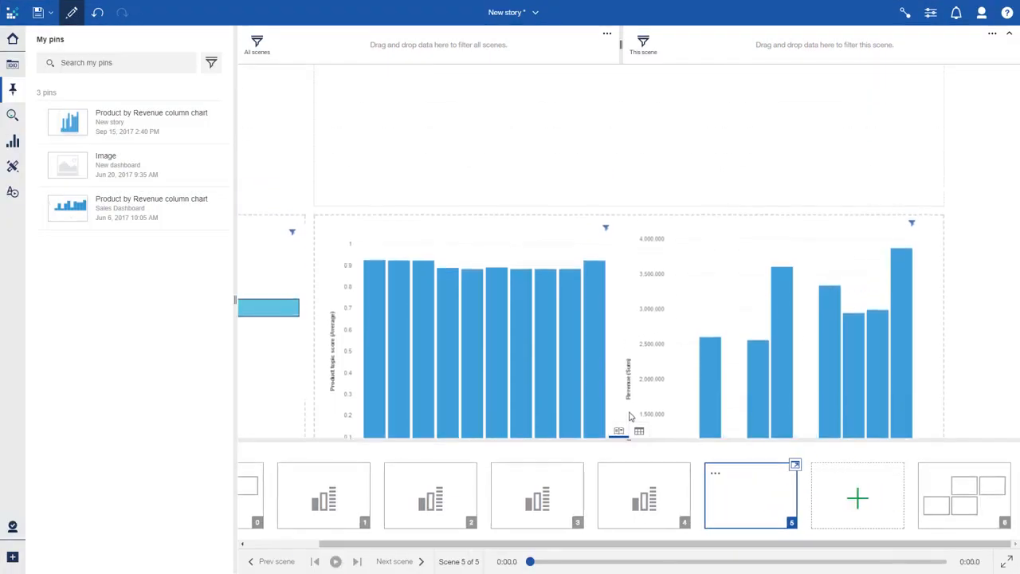
left_click(12, 191)
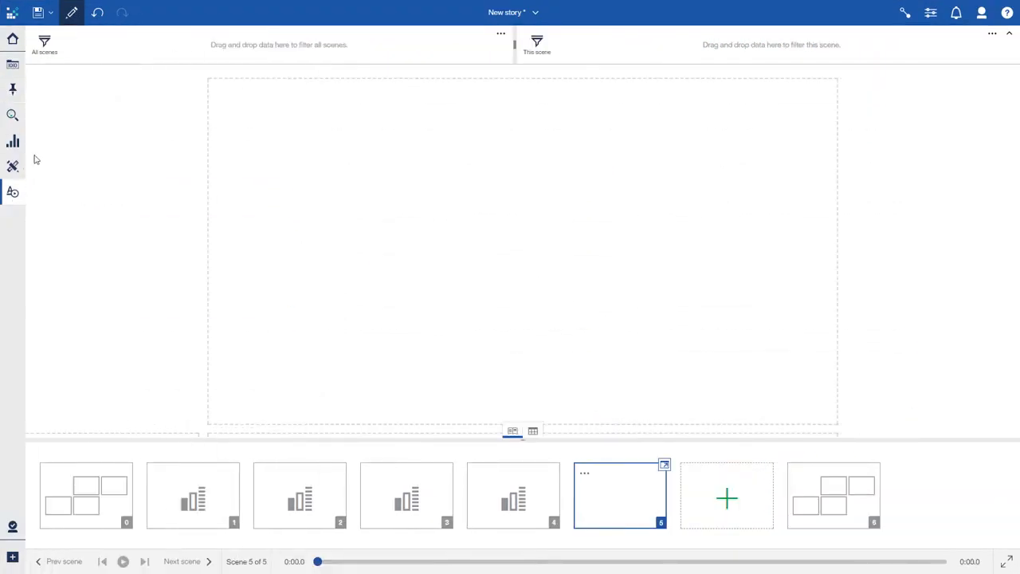
left_click_drag(59, 100, 629, 250)
- Replace the placeholder with the lines "Look at Geographies", "Evaluate outdoor protection" and "Create Evangelists", and open the closing overview scene
double_click(829, 313)
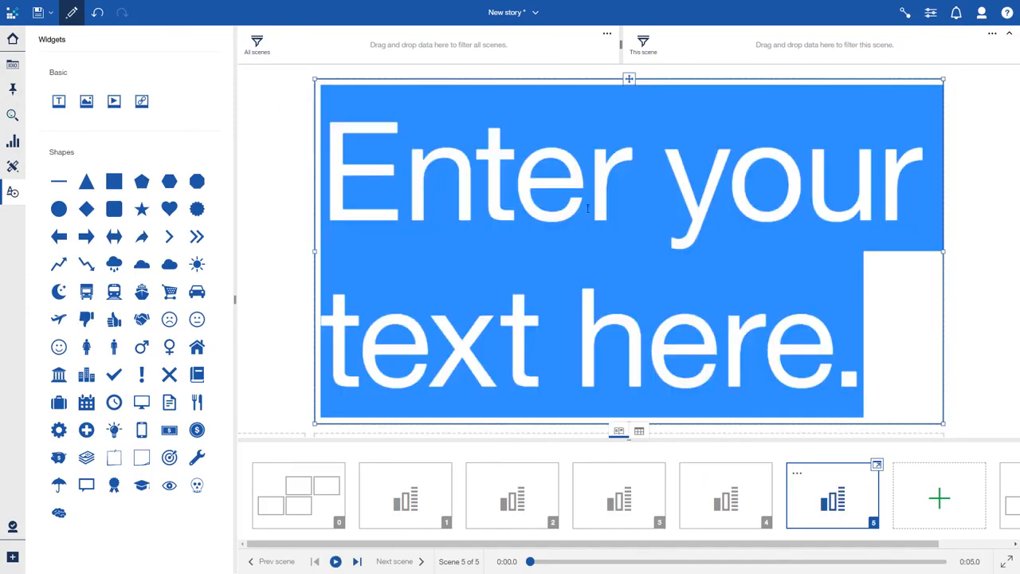
left_click(869, 326)
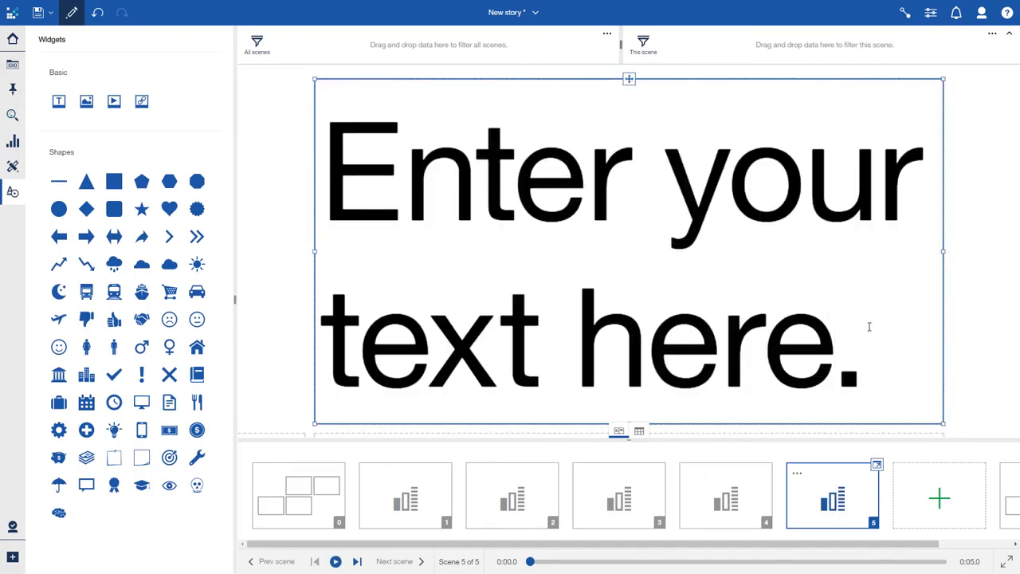
key("BackSpace")
key("BackSpace")
key("BackSpace")
key("BackSpace")
key("BackSpace")
key("BackSpace")
key("BackSpace")
key("BackSpace")
key("BackSpace")
key("BackSpace")
key("BackSpace")
key("BackSpace")
key("BackSpace")
key("BackSpace")
key("BackSpace")
key("BackSpace")
key("BackSpace")
key("BackSpace")
key("BackSpace")
key("BackSpace")
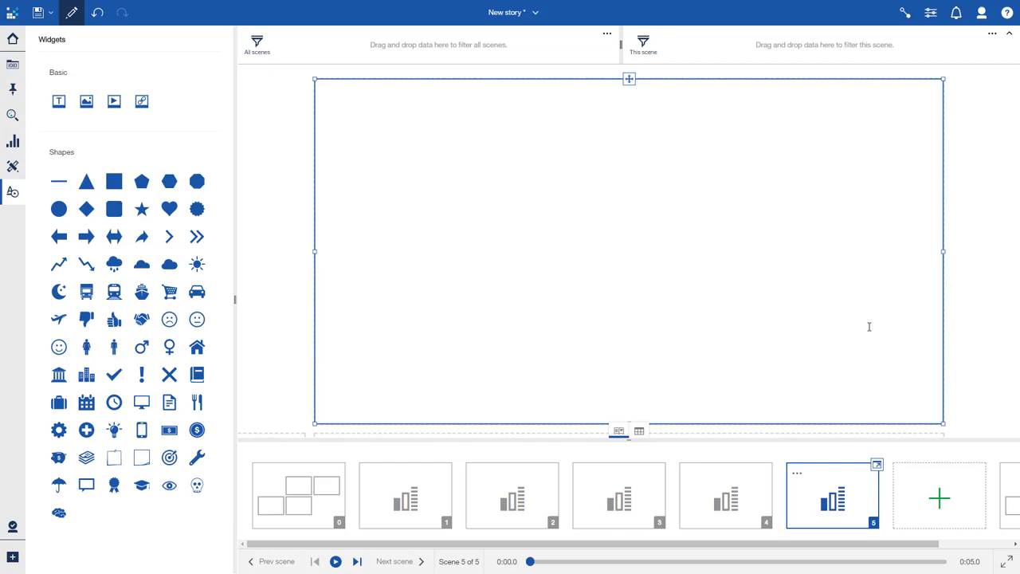
type("Look at Geo")
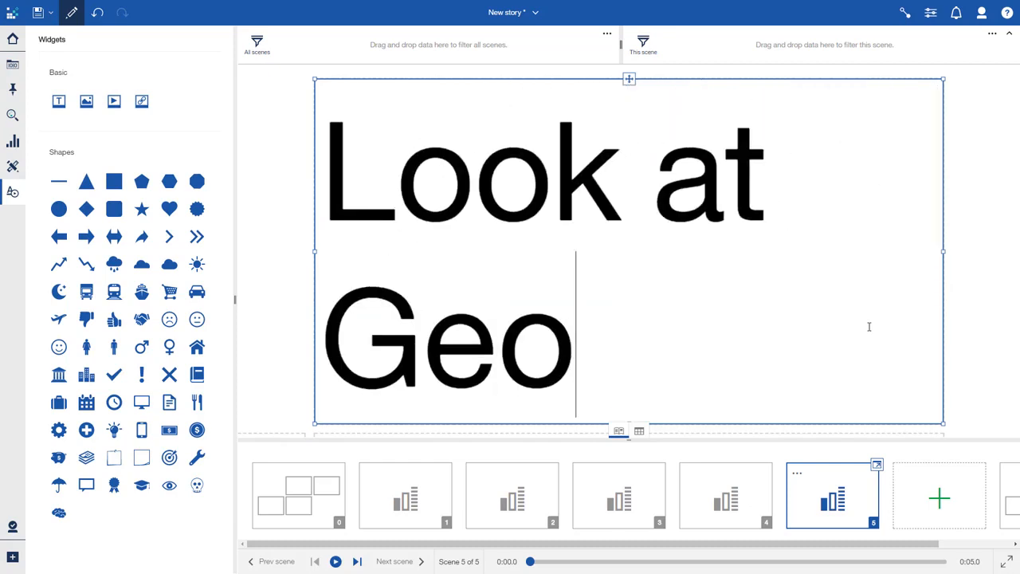
type("graphies")
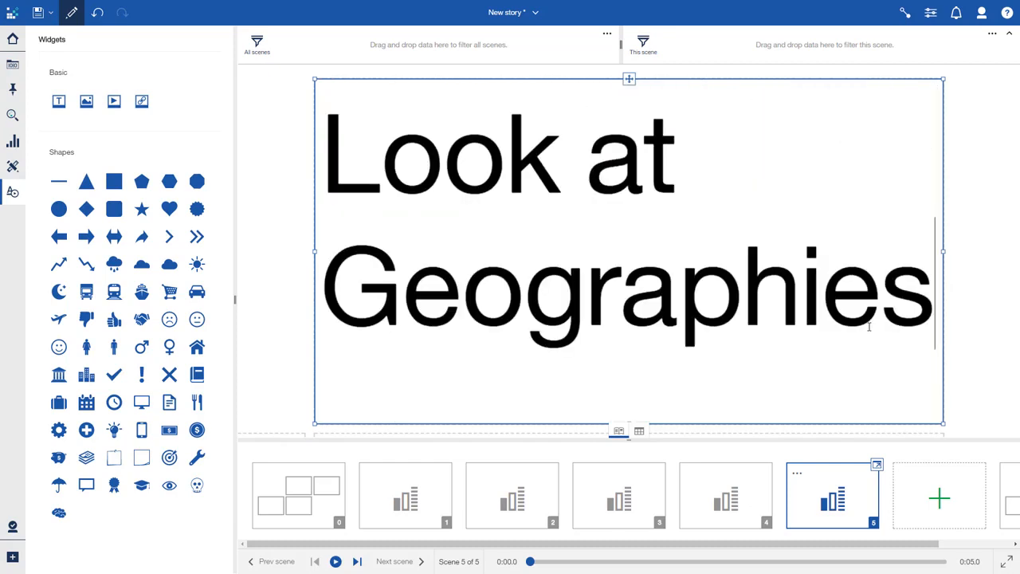
key("Return")
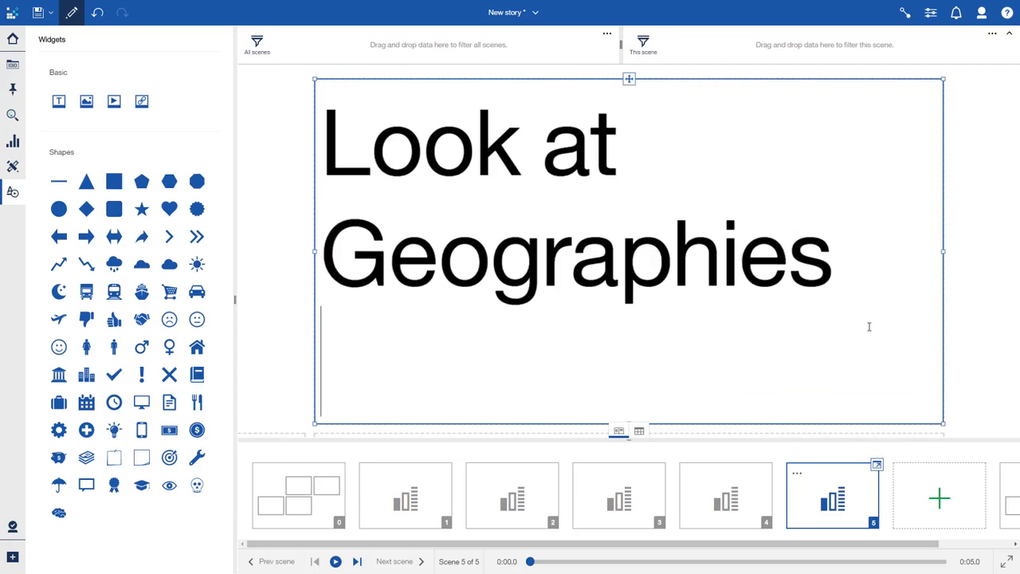
type("Evaluate")
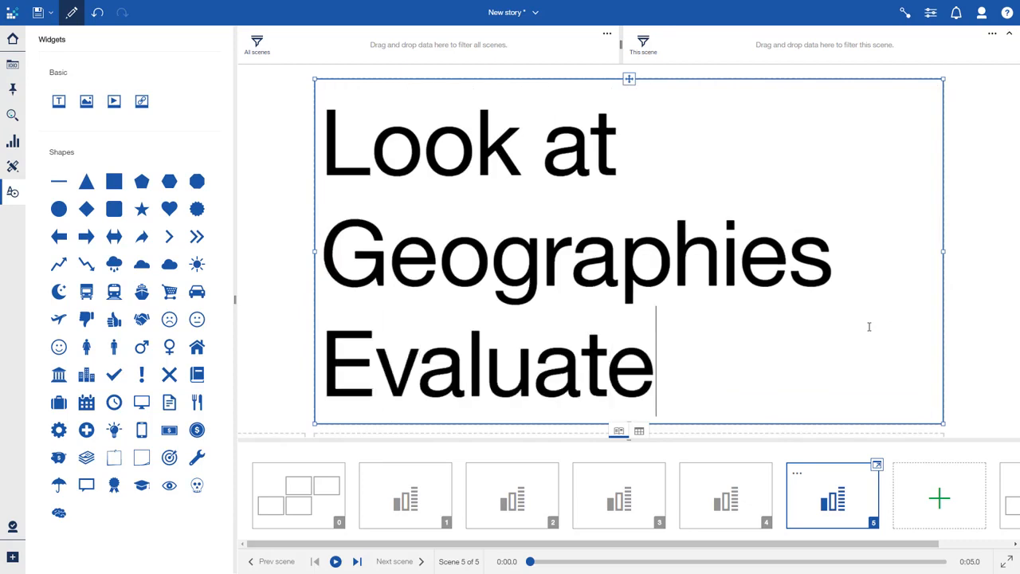
type(" outdoor p")
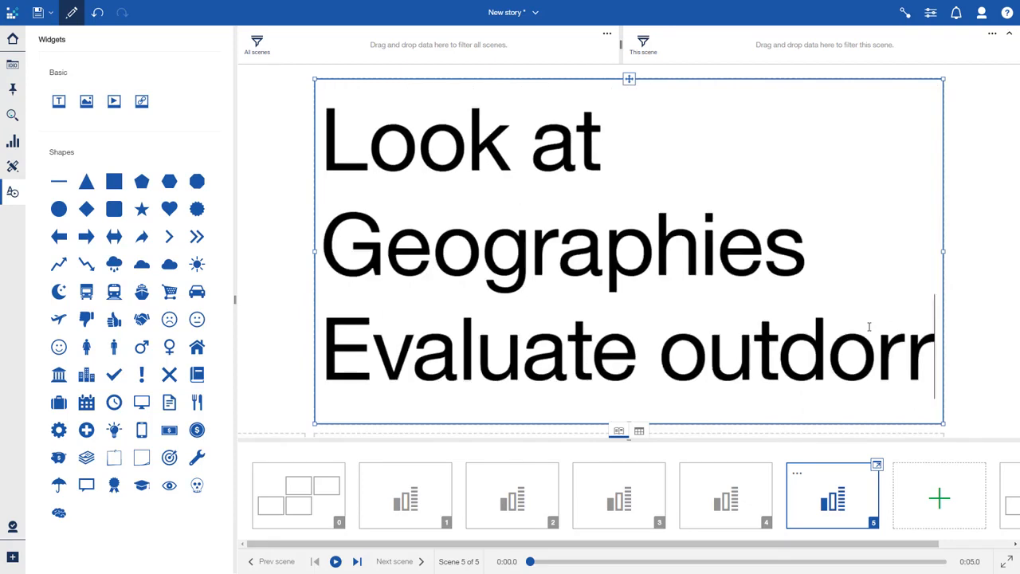
type("rot")
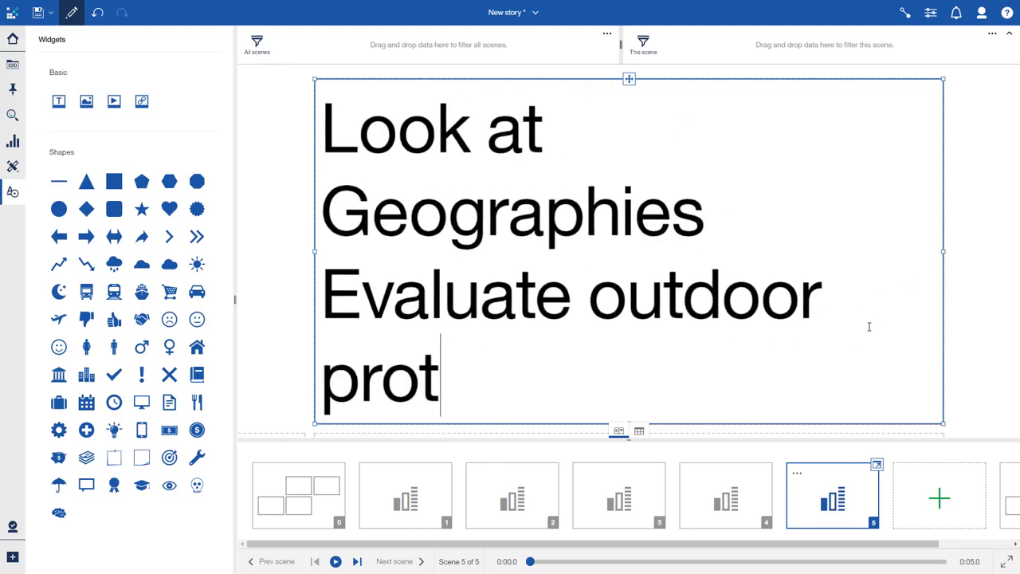
type("ection")
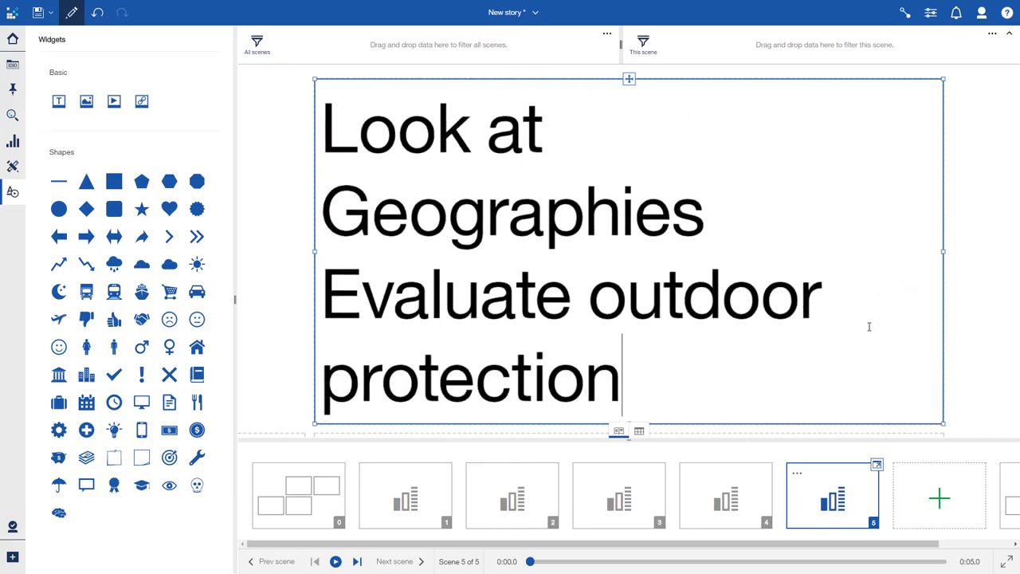
key("Return")
type("Cr")
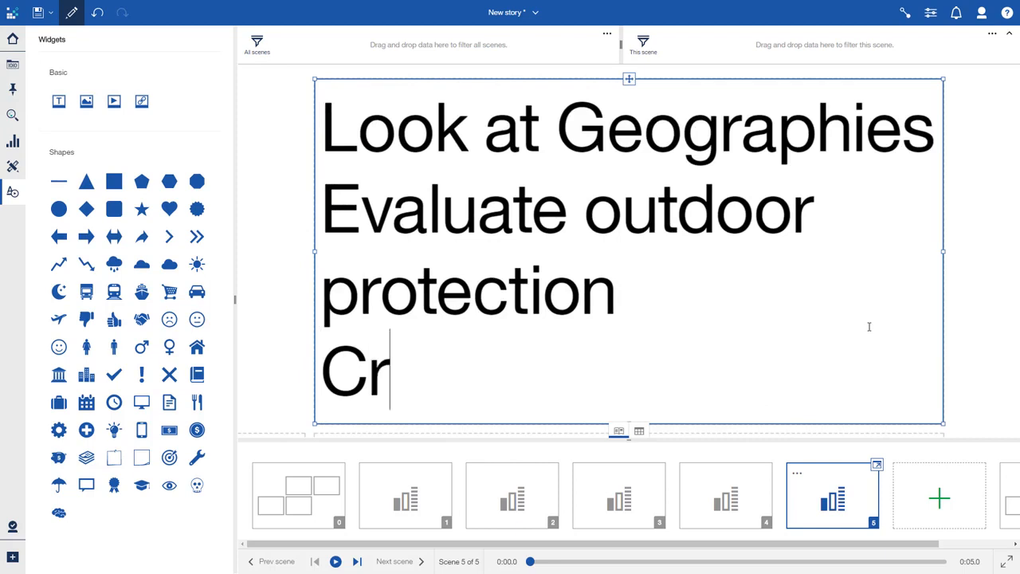
type("eate Evangelists")
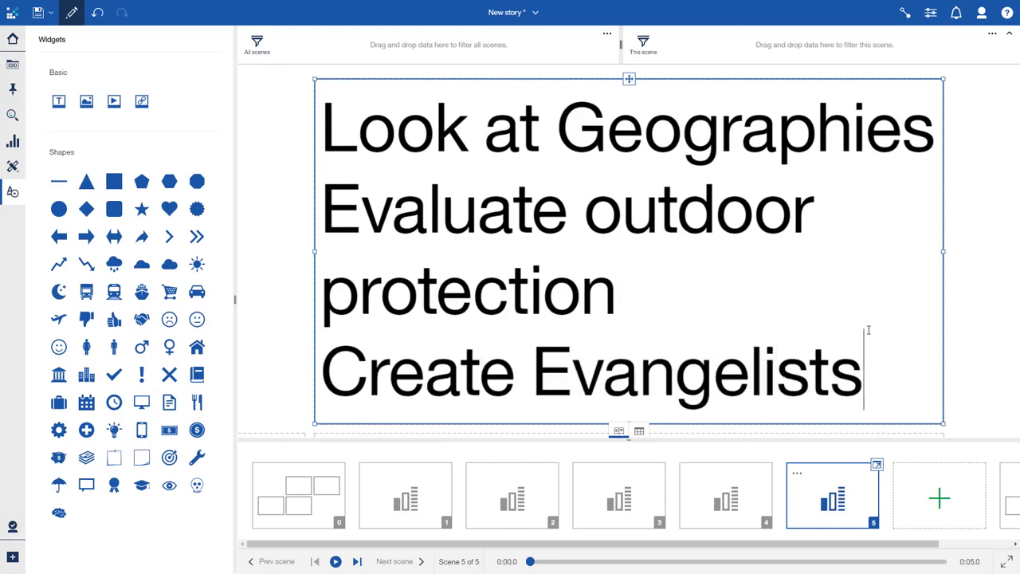
left_click(958, 412)
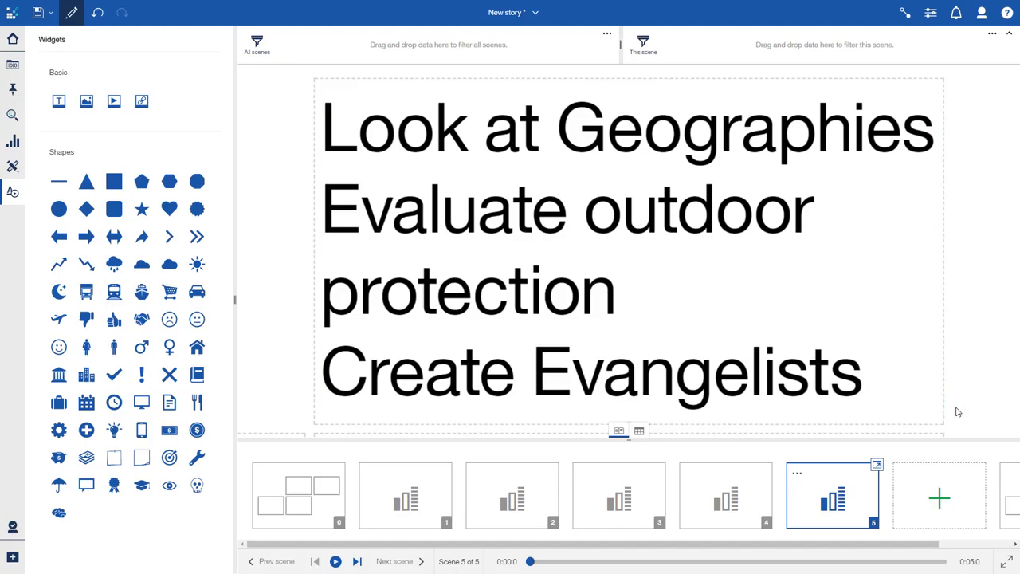
left_click(1001, 485)
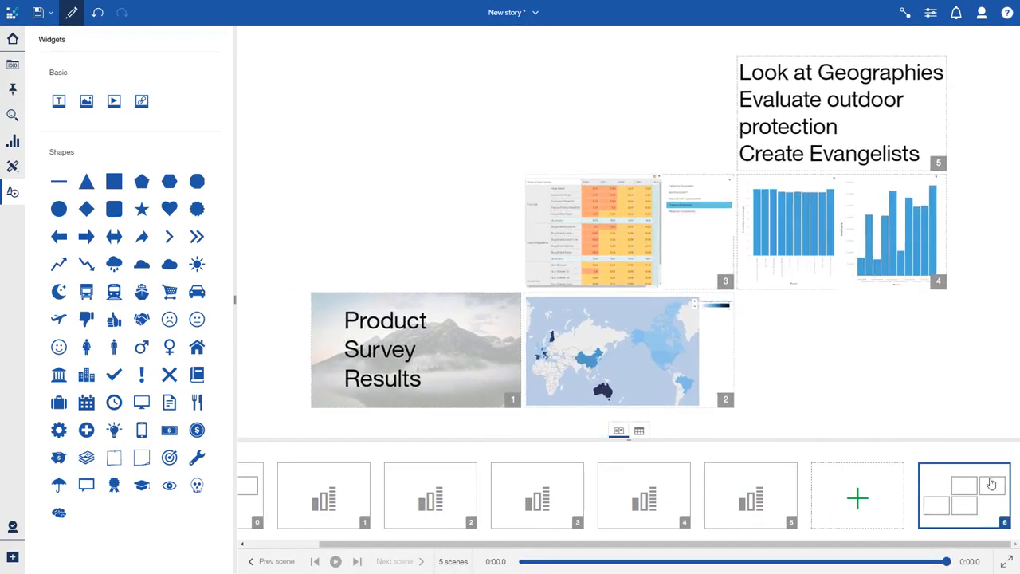